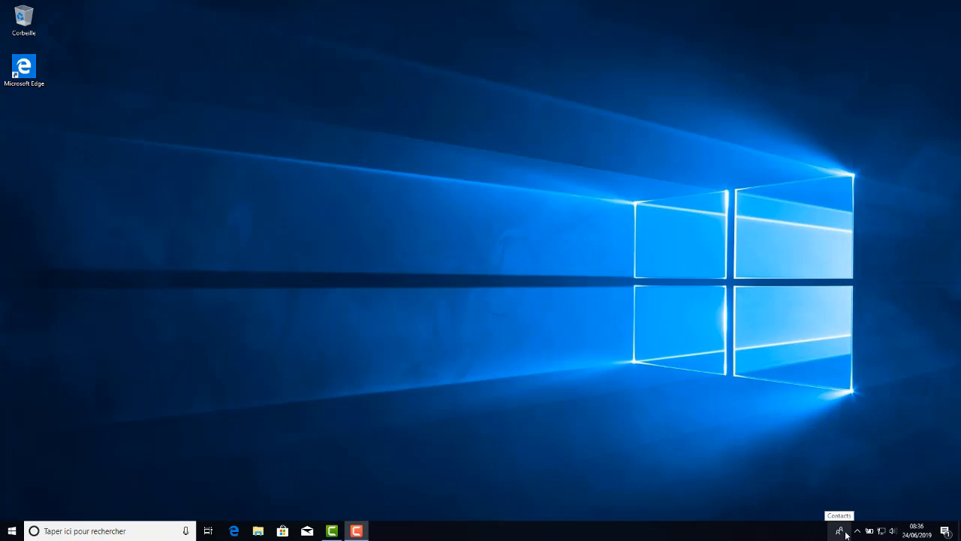
# Open the Contacts app from the list of installed apps and close its window again.
pyautogui.click(12, 531)
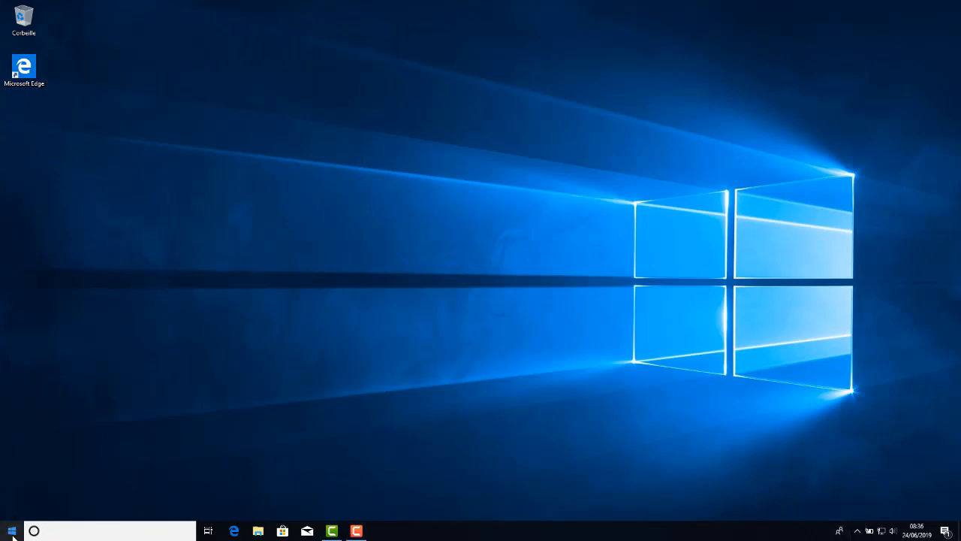
pyautogui.scroll(-3, 95, 422)
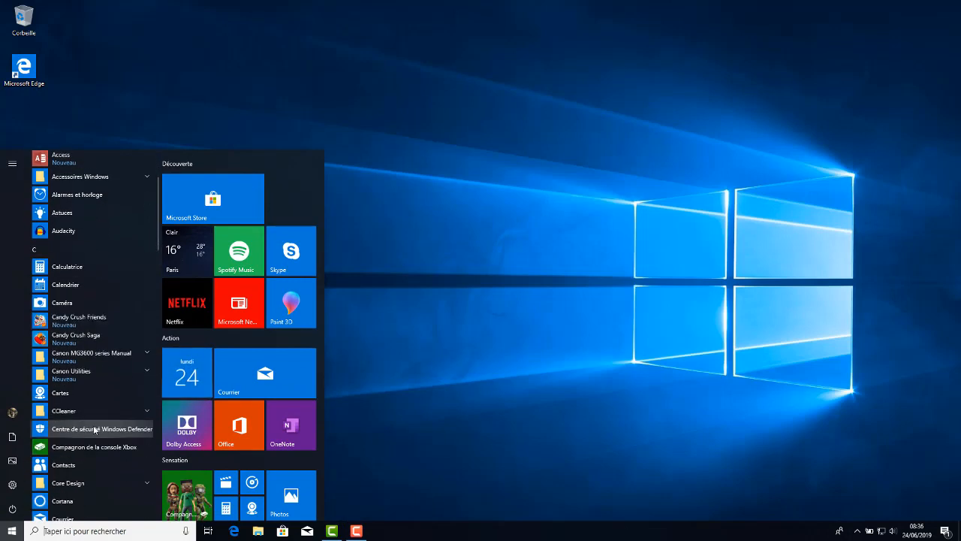
pyautogui.click(79, 464)
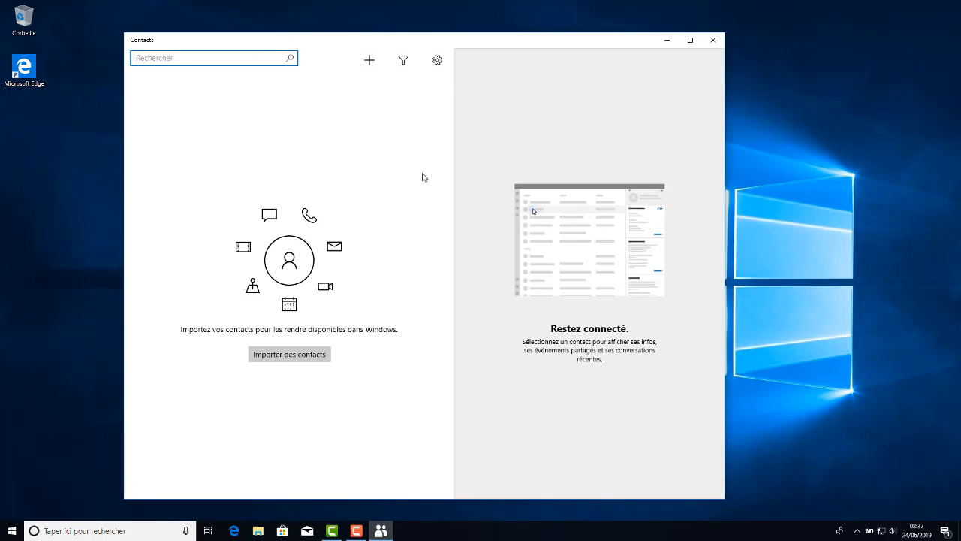
pyautogui.click(711, 41)
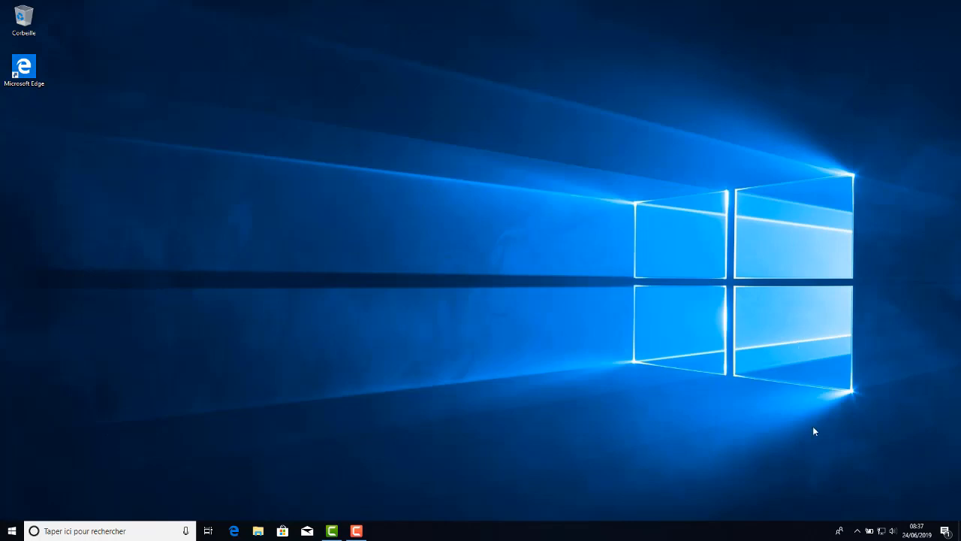
# Open the Contacts app from the applications listed in the taskbar's contacts flyout.
pyautogui.click(839, 531)
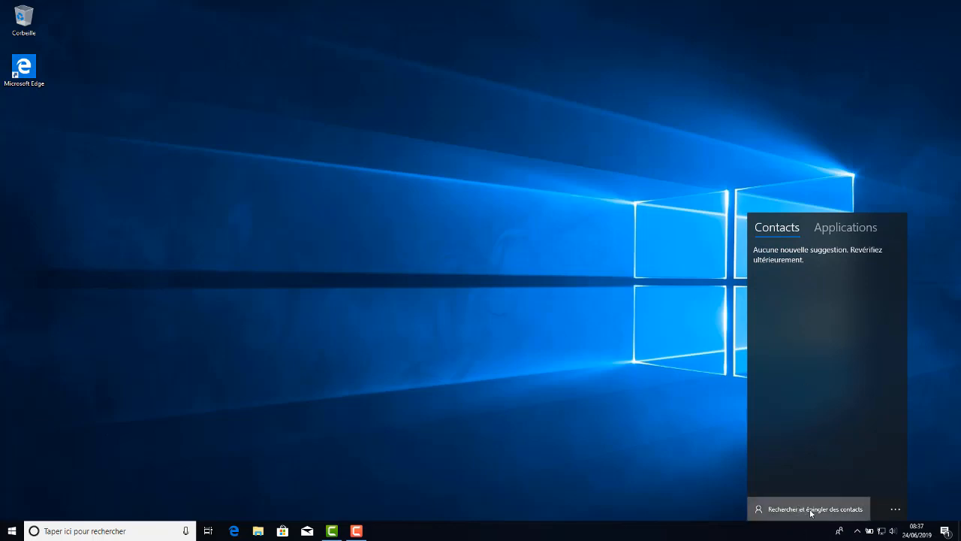
pyautogui.click(895, 511)
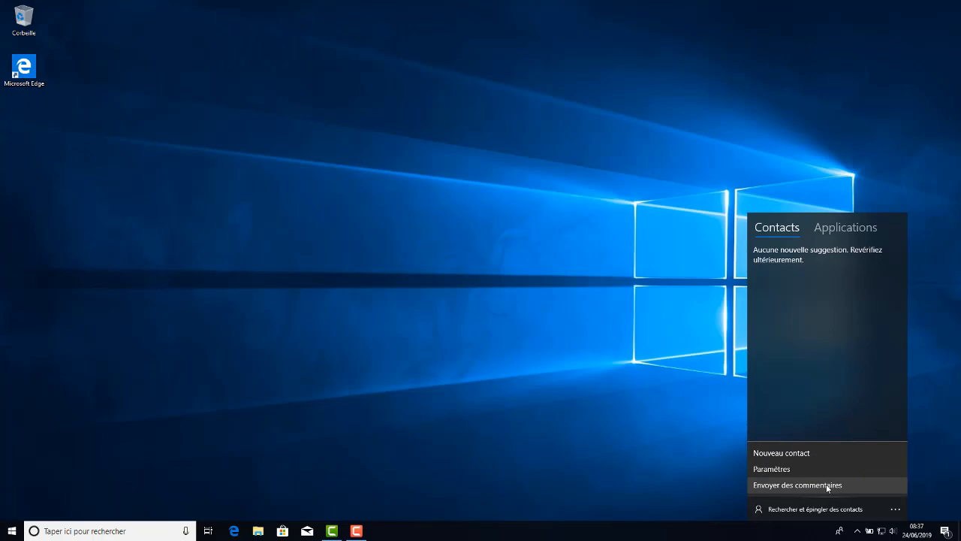
pyautogui.click(790, 340)
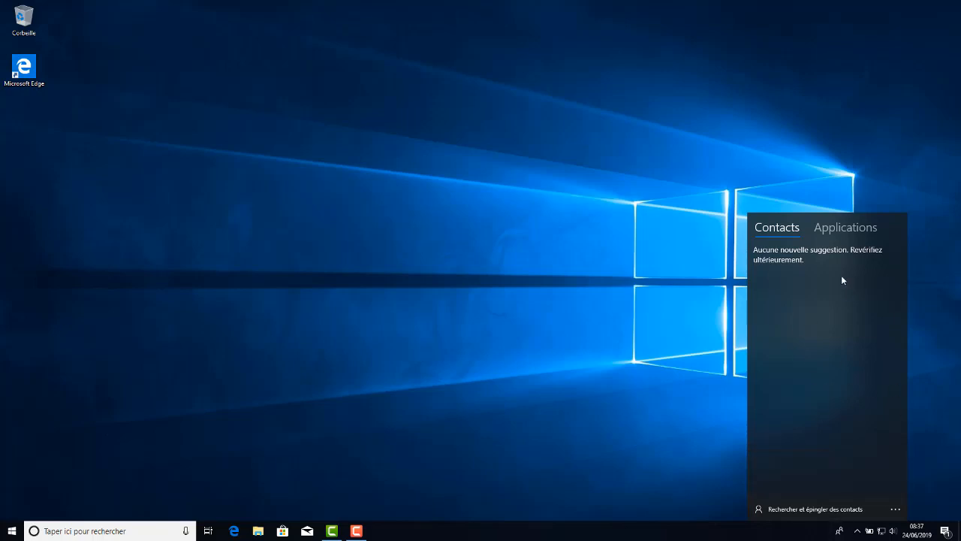
pyautogui.click(848, 231)
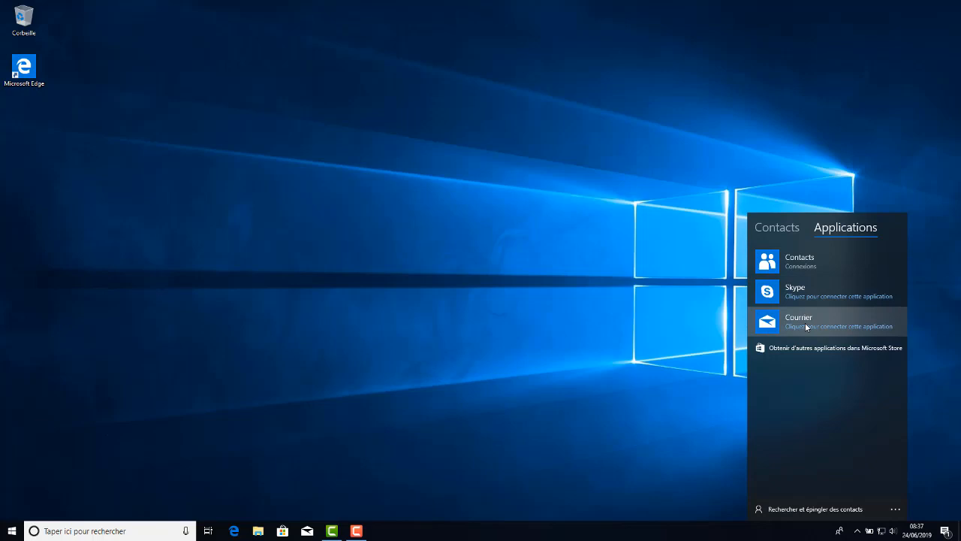
pyautogui.click(805, 263)
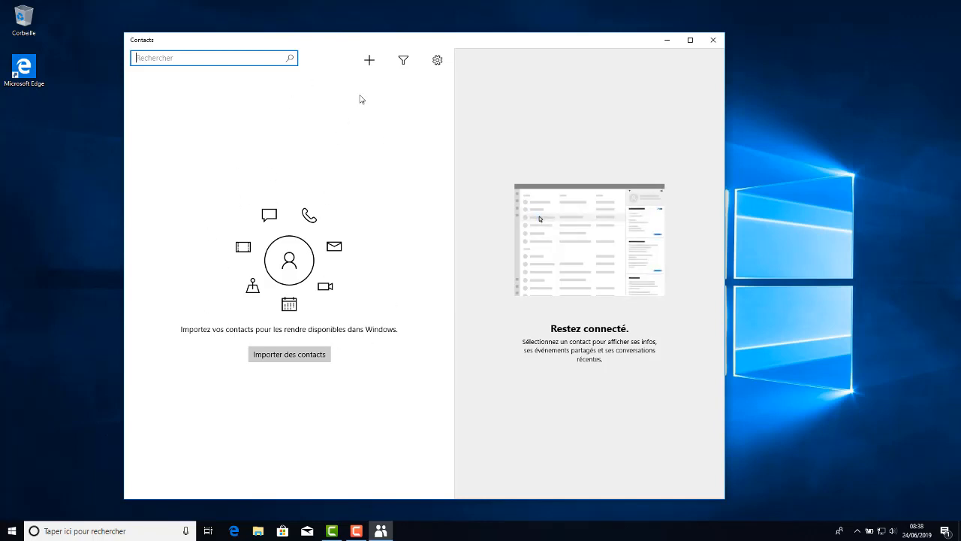
# Start a new contact and enter its first name, last name and nickname in the detailed name form.
pyautogui.click(368, 60)
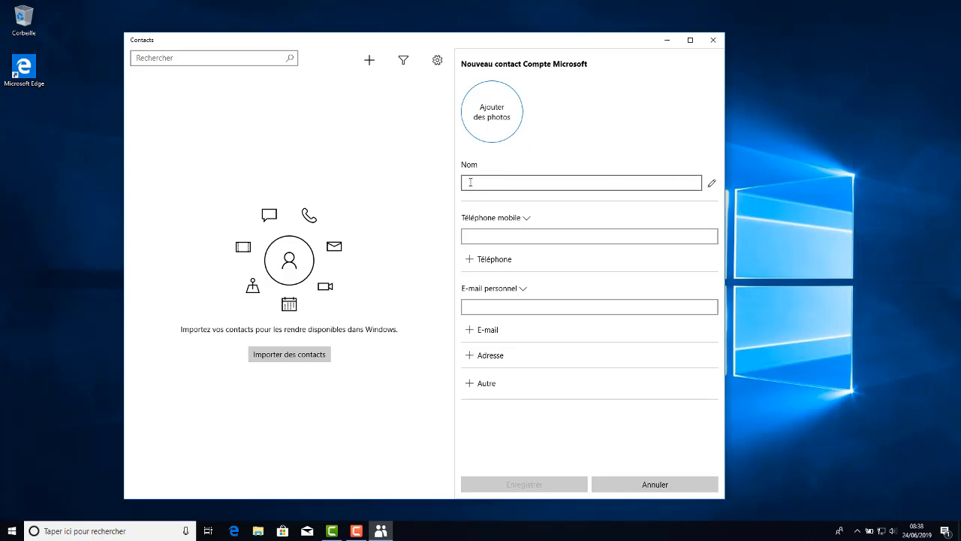
pyautogui.click(713, 185)
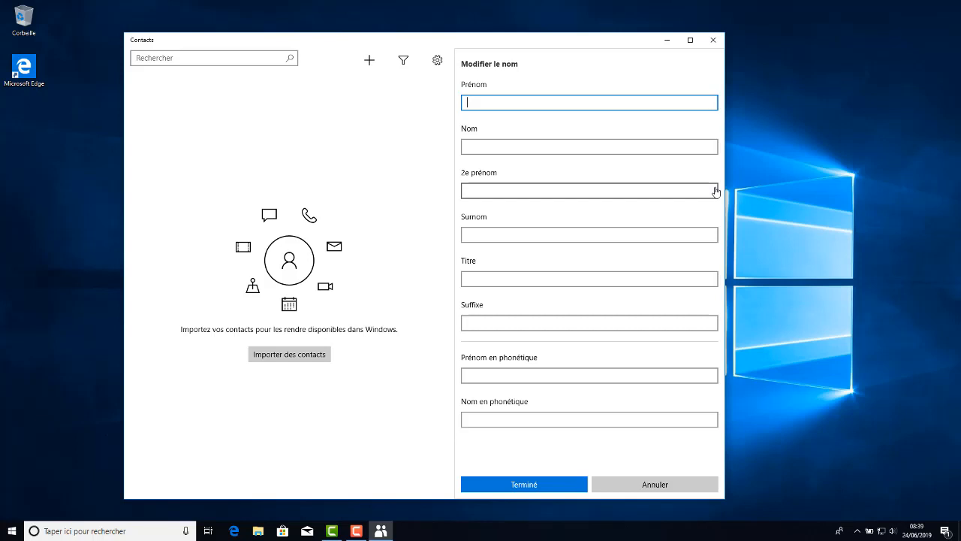
pyautogui.write('Sebastien')
pyautogui.click(587, 149)
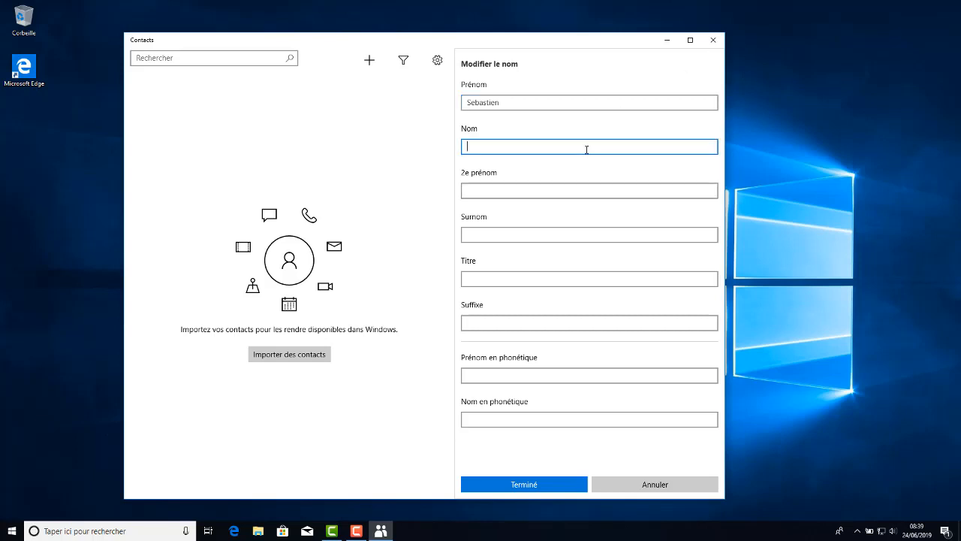
pyautogui.write('Gaming')
pyautogui.click(505, 191)
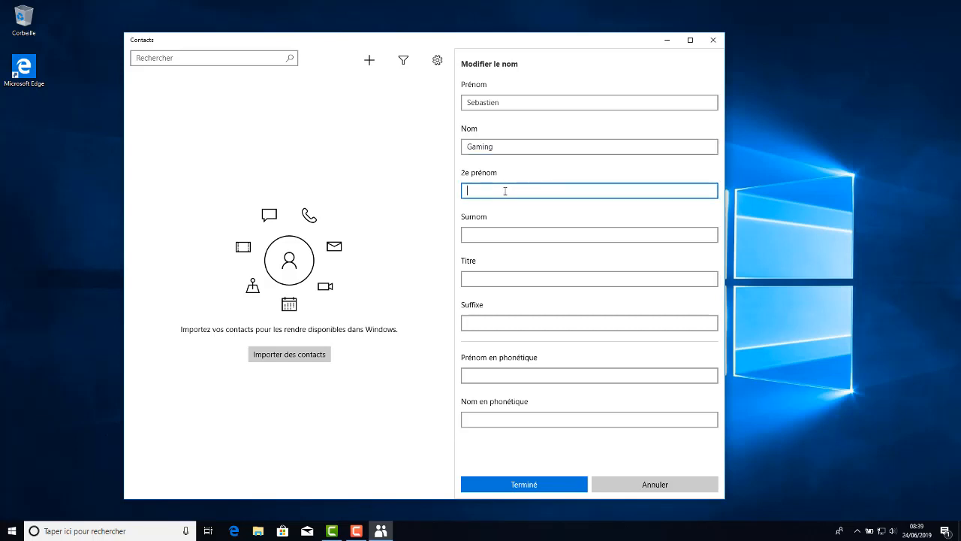
pyautogui.click(481, 235)
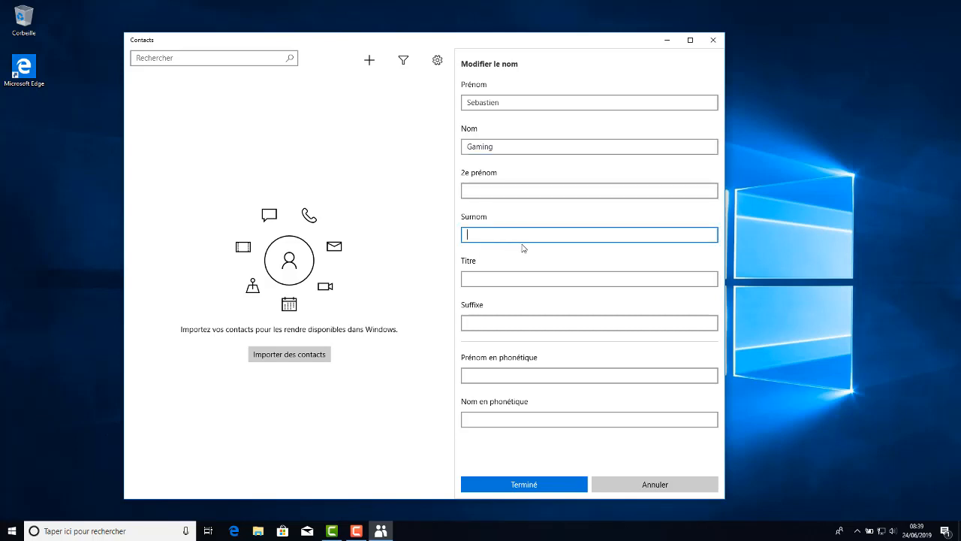
pyautogui.write('PtitSeb')
pyautogui.click(518, 279)
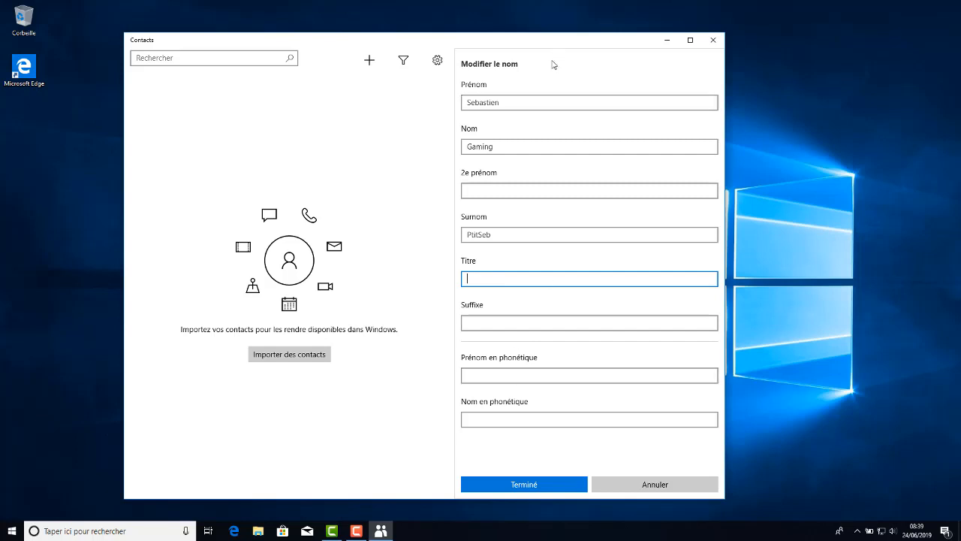
pyautogui.click(525, 487)
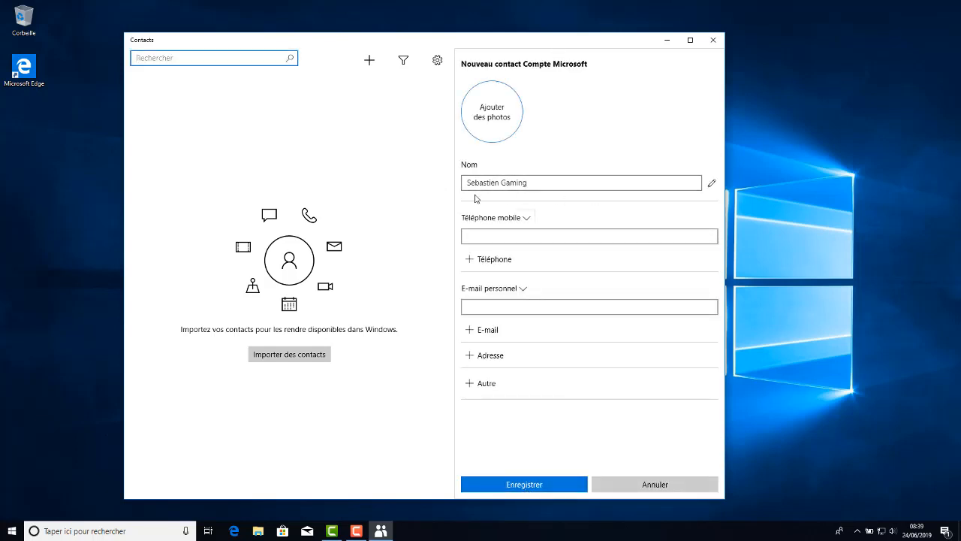
# Reopen the detailed name form and replace the contact's first name with the nickname.
pyautogui.click(711, 184)
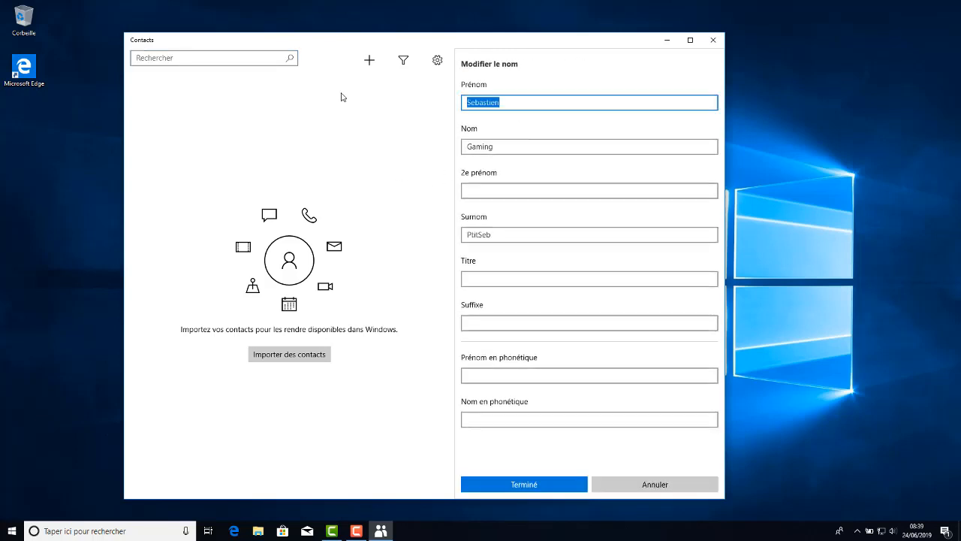
pyautogui.write('PtitSeb')
pyautogui.click(523, 484)
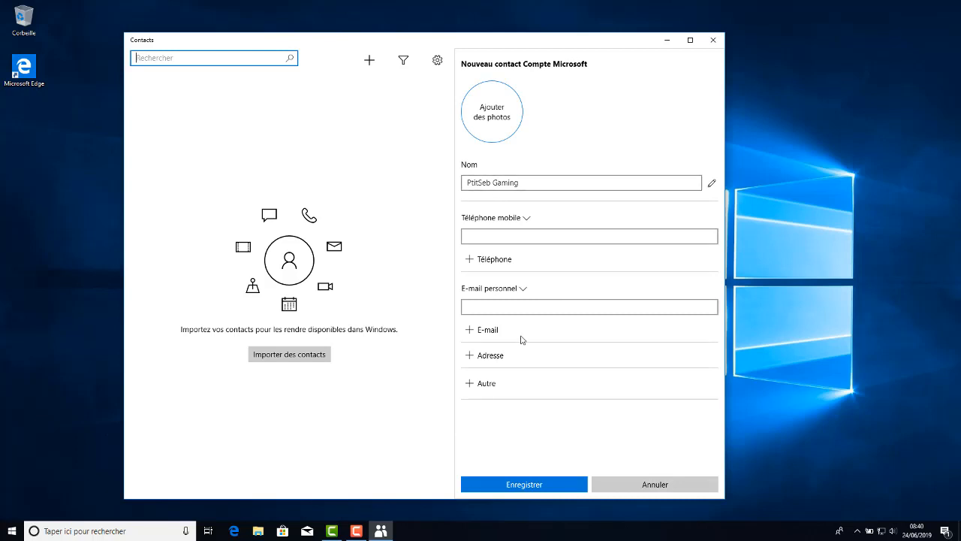
# Enter the contact's mobile phone number.
pyautogui.click(506, 235)
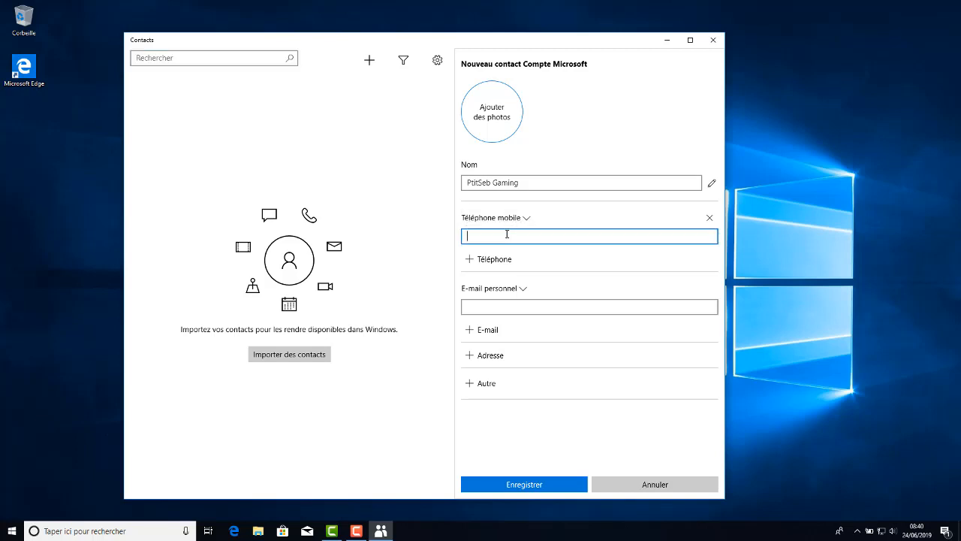
pyautogui.write('0607080910')
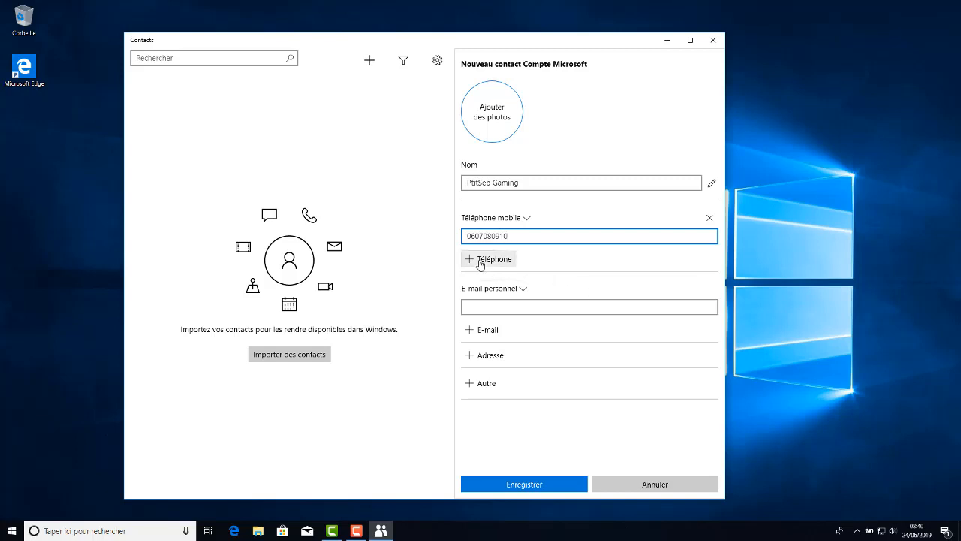
pyautogui.click(562, 287)
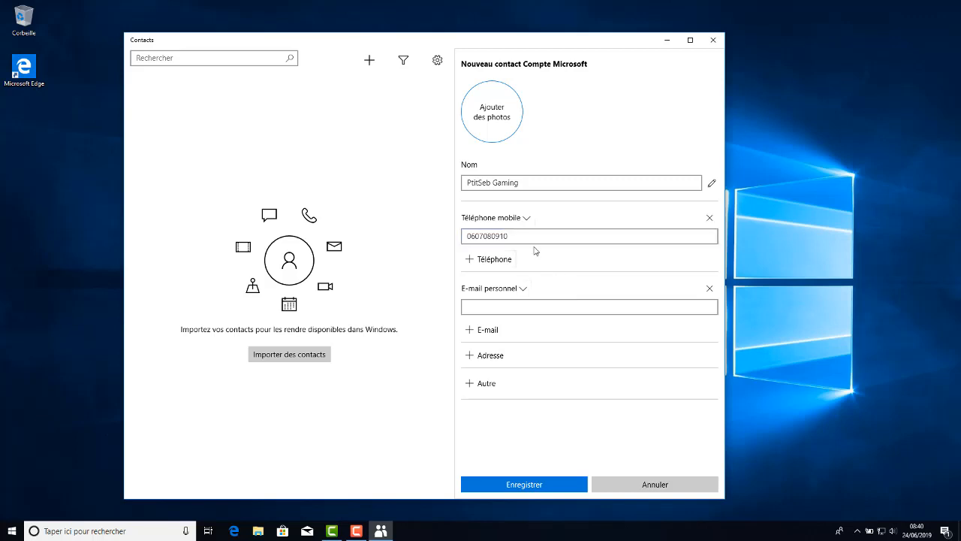
# Add a home phone entry (Domicile) to the contact and fill in its number.
pyautogui.click(485, 260)
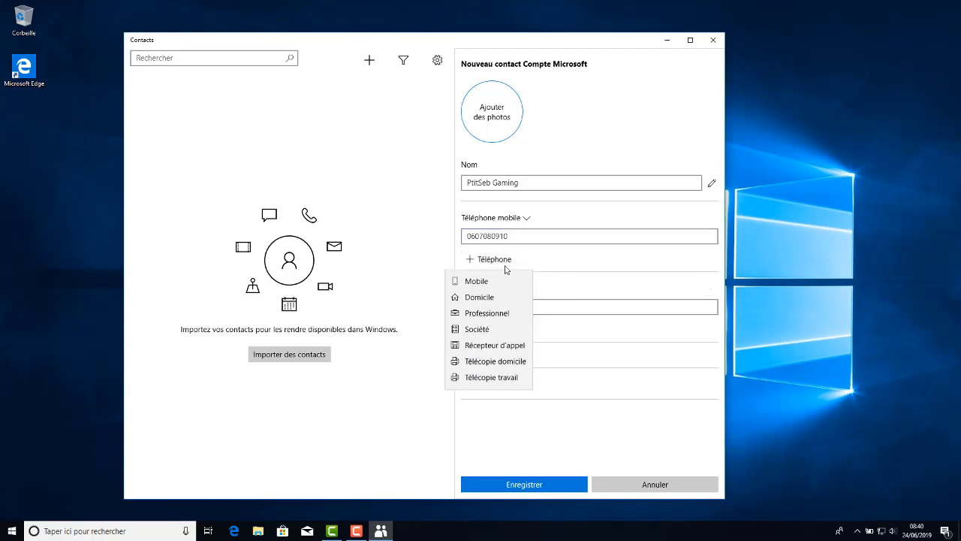
pyautogui.click(476, 298)
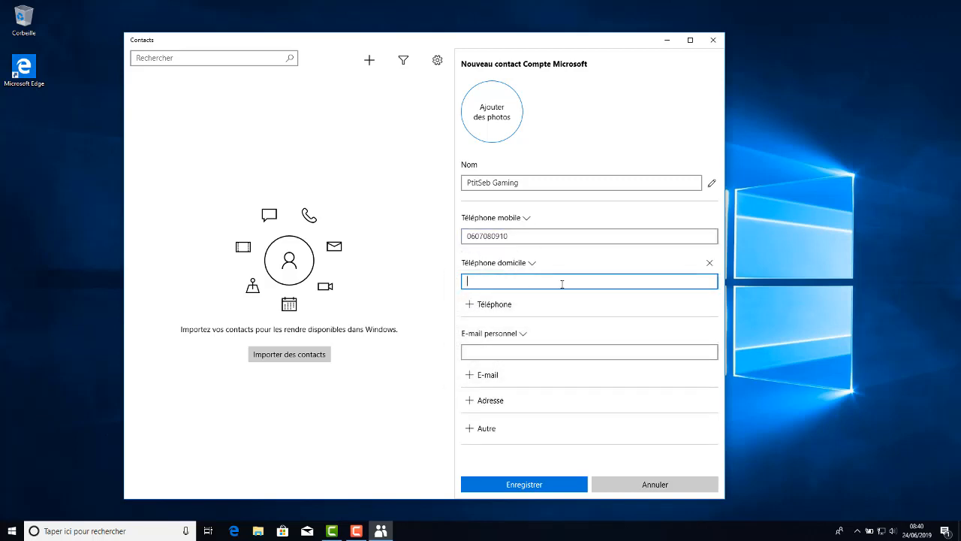
pyautogui.write('0102030405')
pyautogui.click(563, 307)
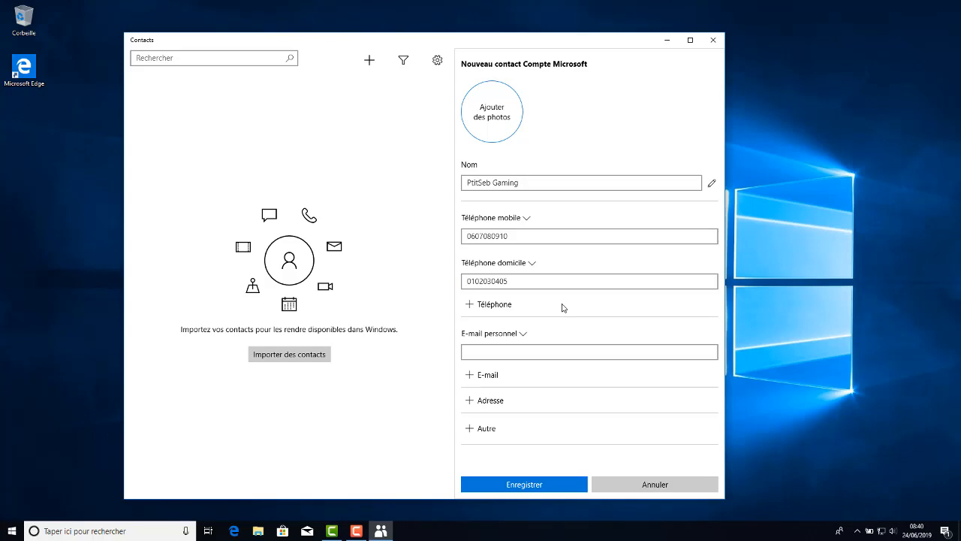
# Add a work phone entry (Professionnel) to the contact and fill in its number.
pyautogui.click(496, 308)
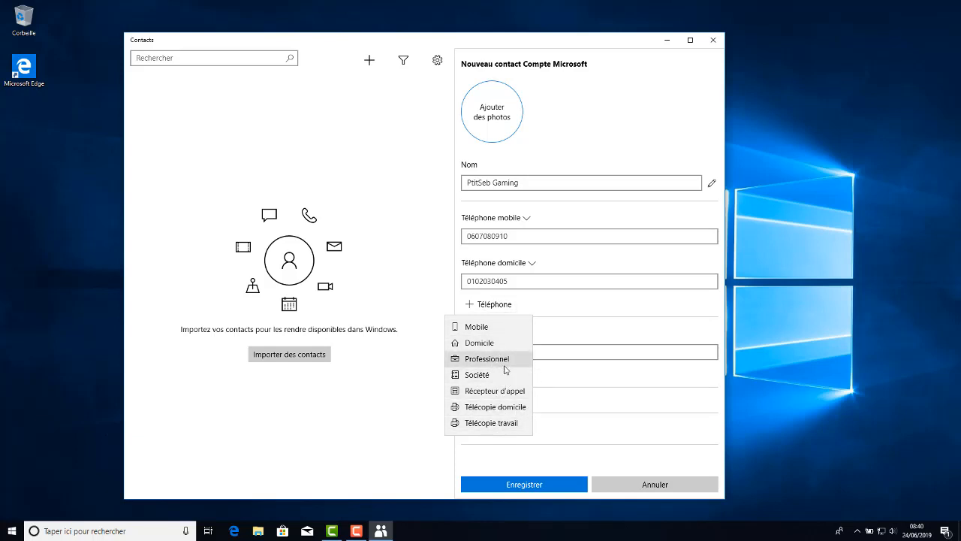
pyautogui.click(505, 362)
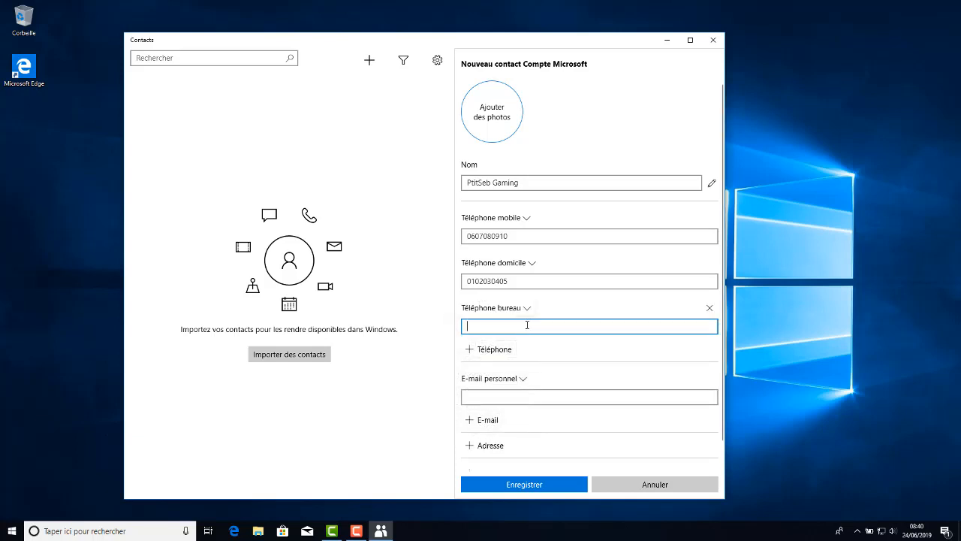
pyautogui.write('050')
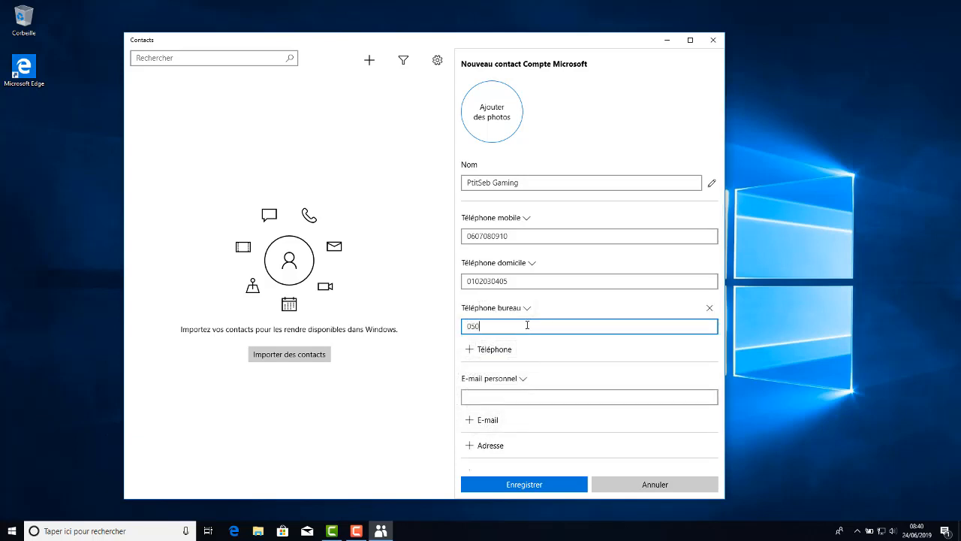
pyautogui.write('6070809')
pyautogui.click(579, 349)
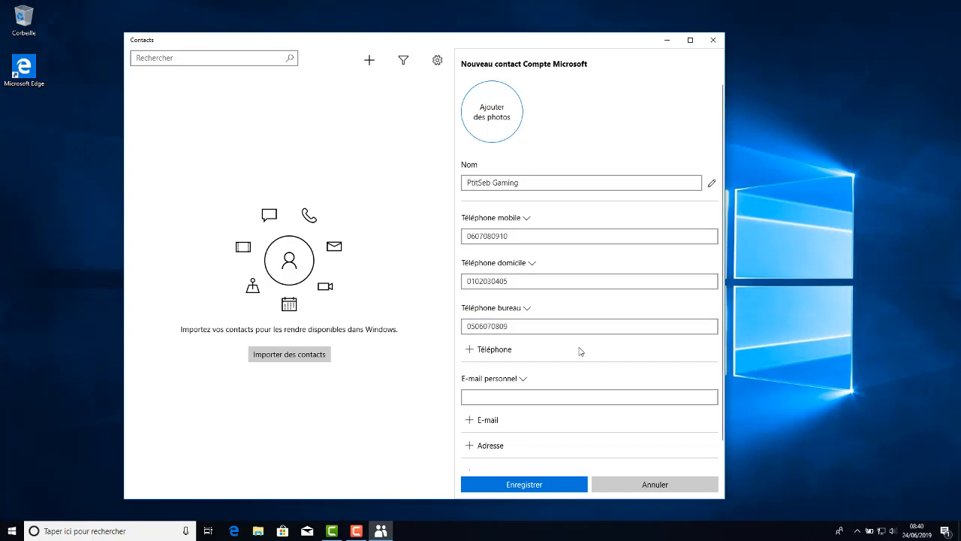
# Set the e-mail type to Personnel and fill in the contact's personal e-mail address.
pyautogui.click(561, 395)
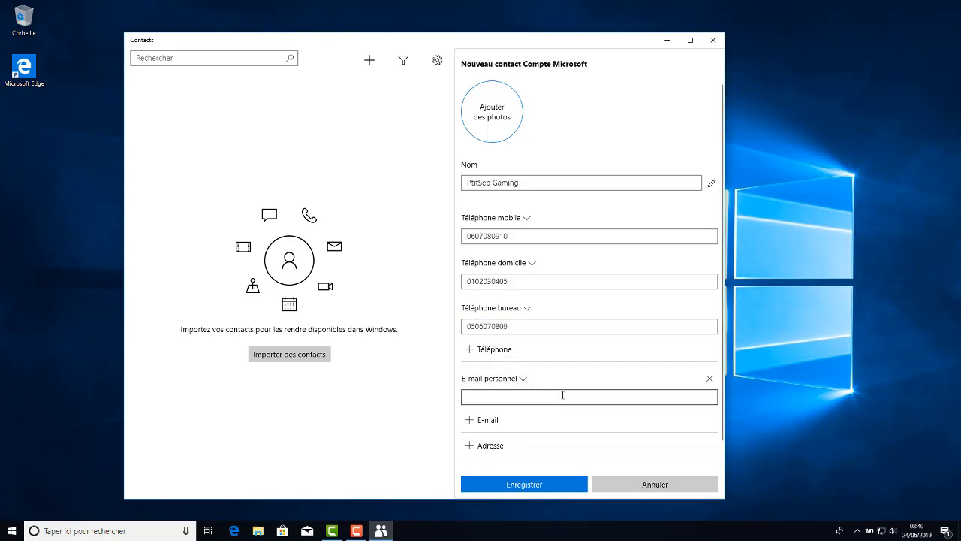
pyautogui.click(498, 382)
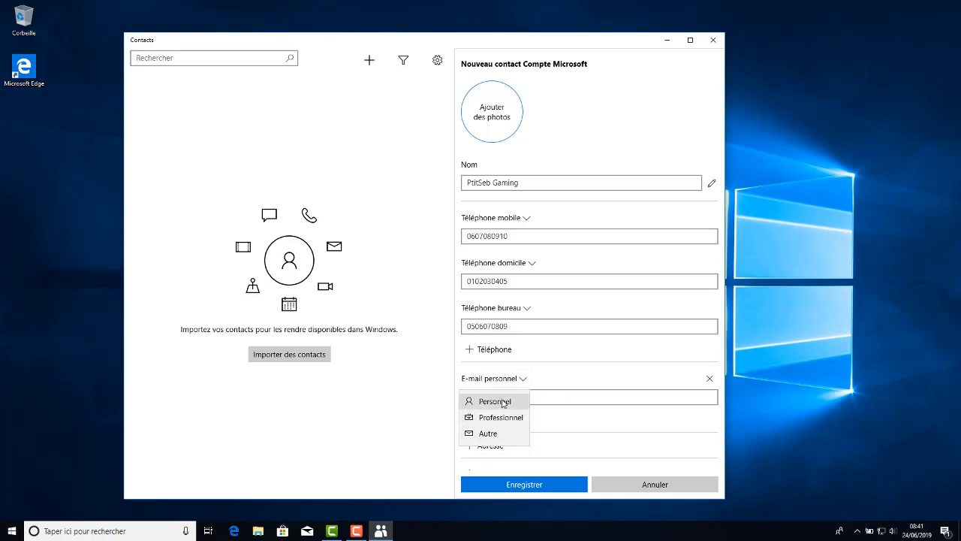
pyautogui.click(500, 402)
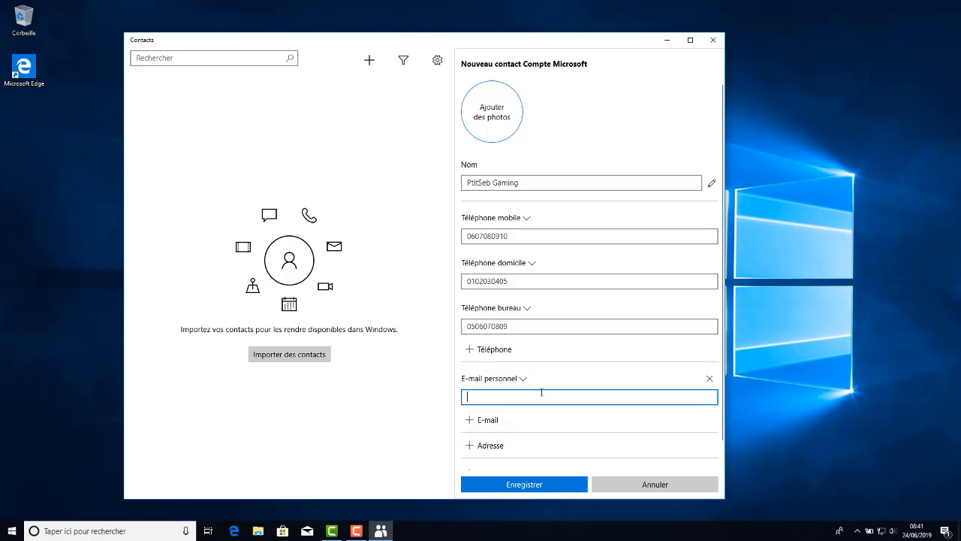
pyautogui.write('Ptit')
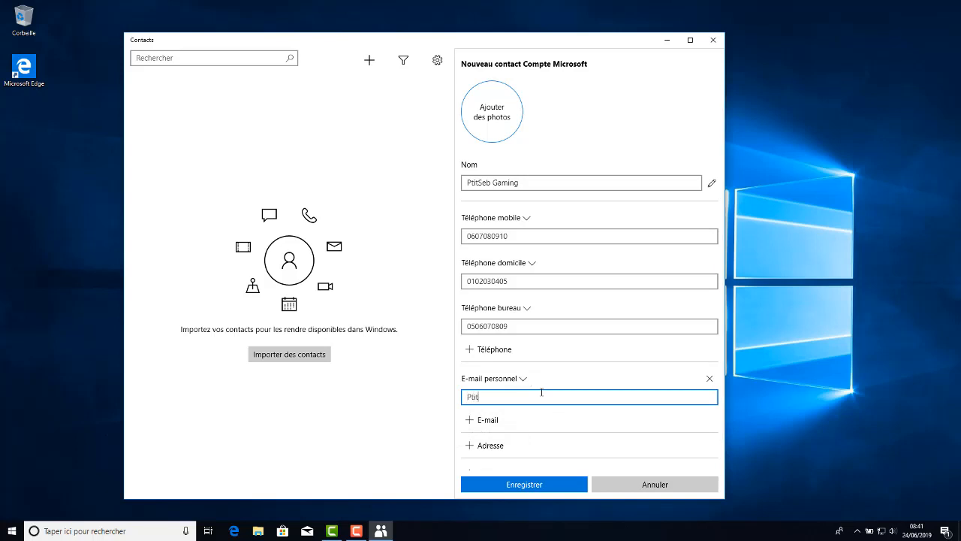
pyautogui.write('Seb')
pyautogui.press('BackSpace')
pyautogui.press('BackSpace')
pyautogui.press('BackSpace')
pyautogui.press('BackSpace')
pyautogui.press('BackSpace')
pyautogui.press('BackSpace')
pyautogui.press('BackSpace')
# Add a work e-mail entry (Professionnel) to the contact and remove it again.
pyautogui.click(493, 422)
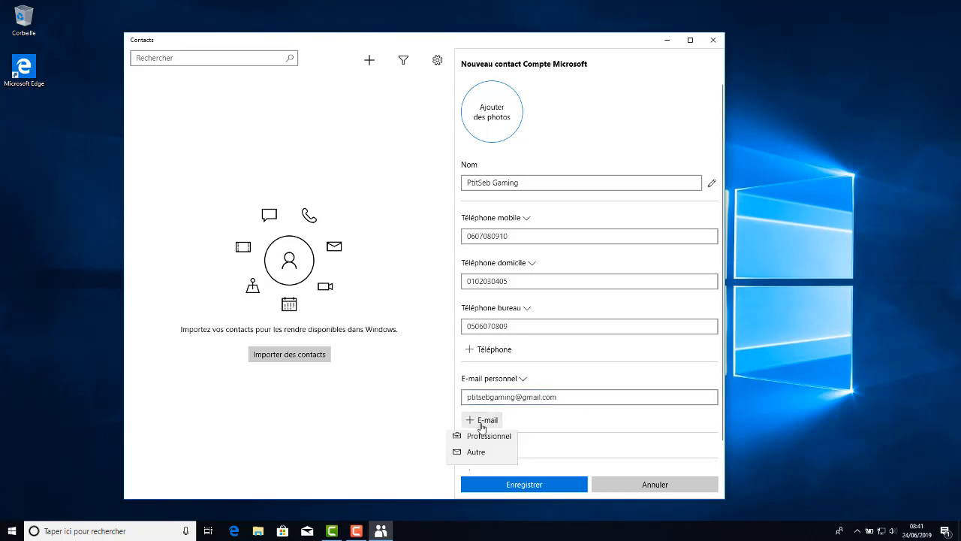
pyautogui.click(489, 441)
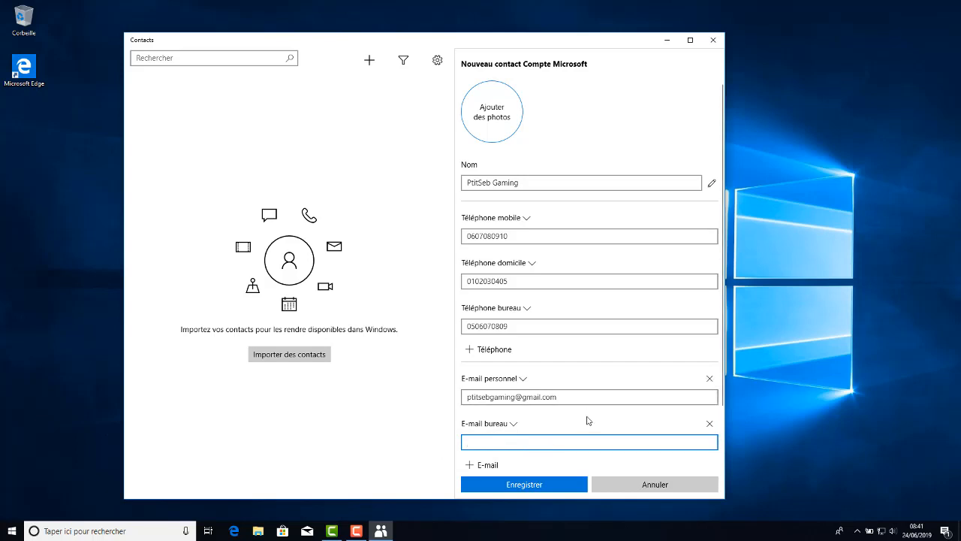
pyautogui.click(607, 362)
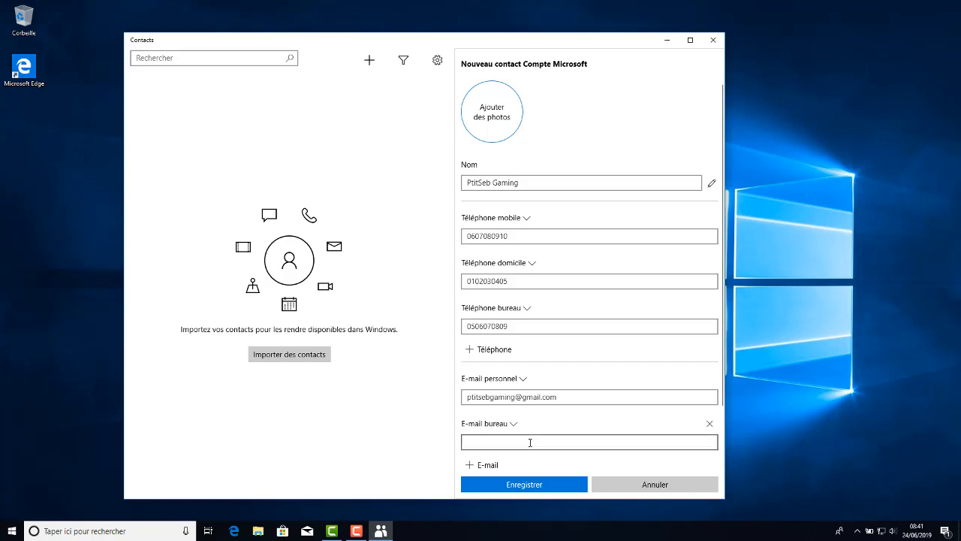
pyautogui.click(710, 425)
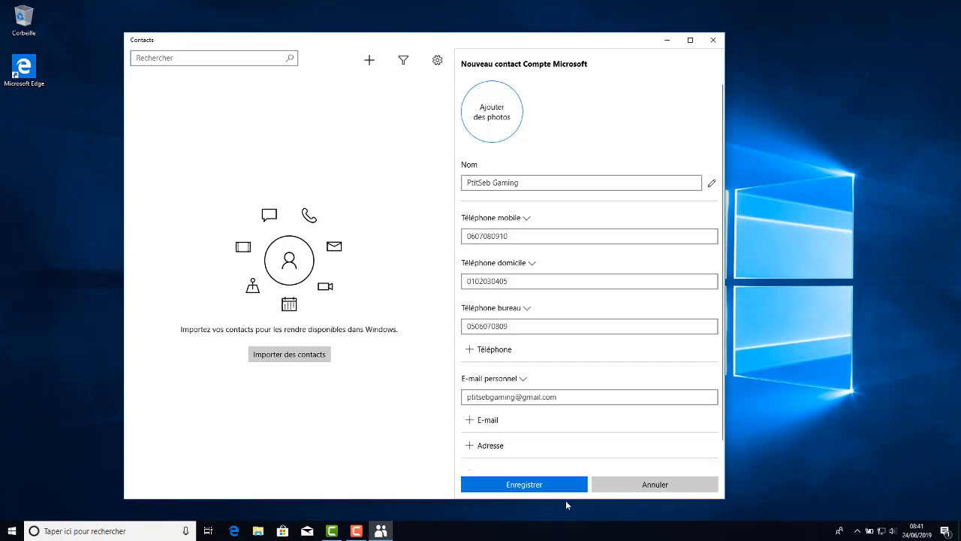
# Add a personal address entry (Adresse personnelle) to the contact and fill in its street.
pyautogui.scroll(-1, 543, 455)
pyautogui.click(484, 421)
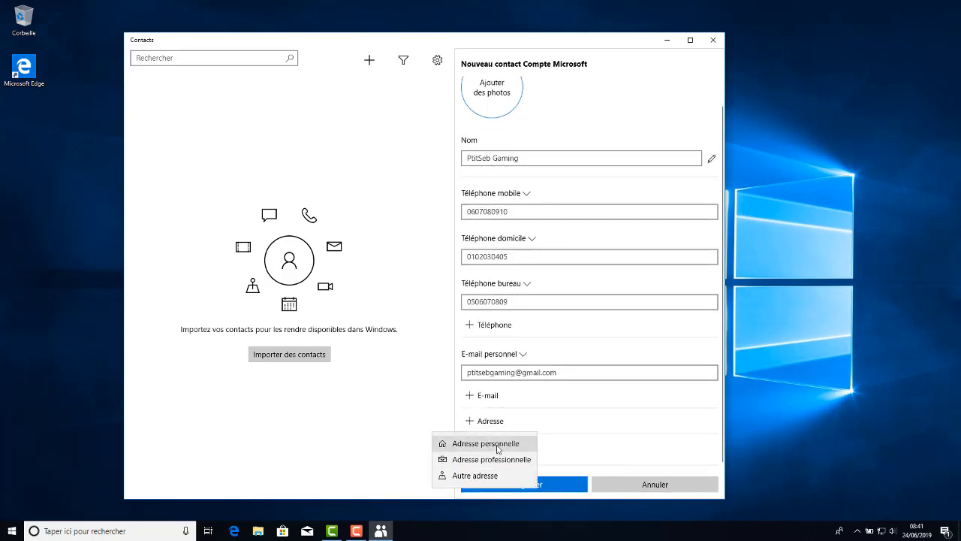
pyautogui.click(498, 449)
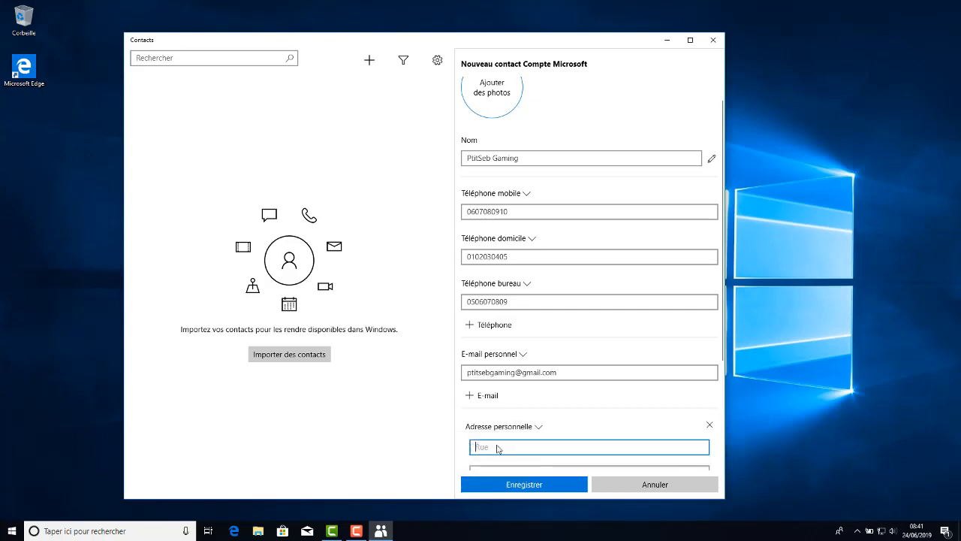
pyautogui.click(510, 428)
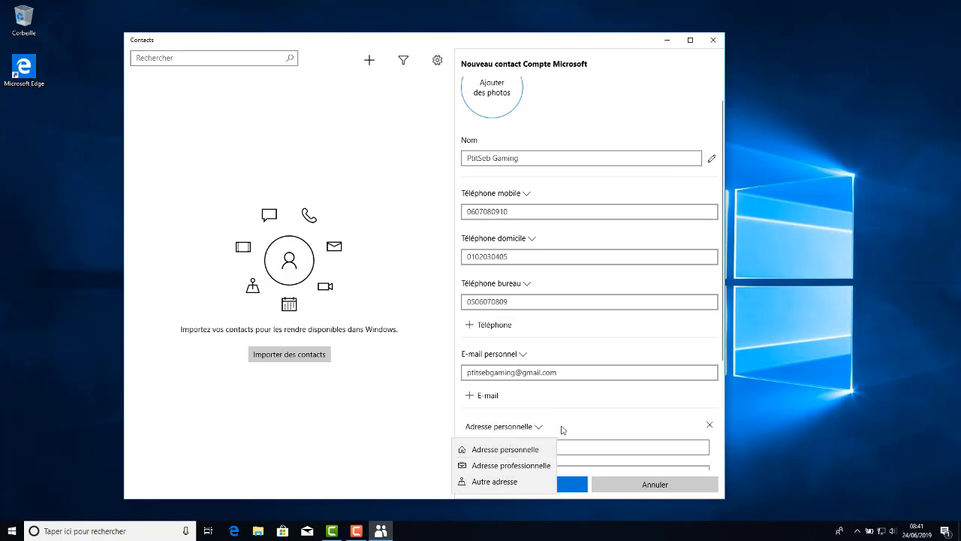
pyautogui.click(498, 448)
pyautogui.scroll(-2, 570, 441)
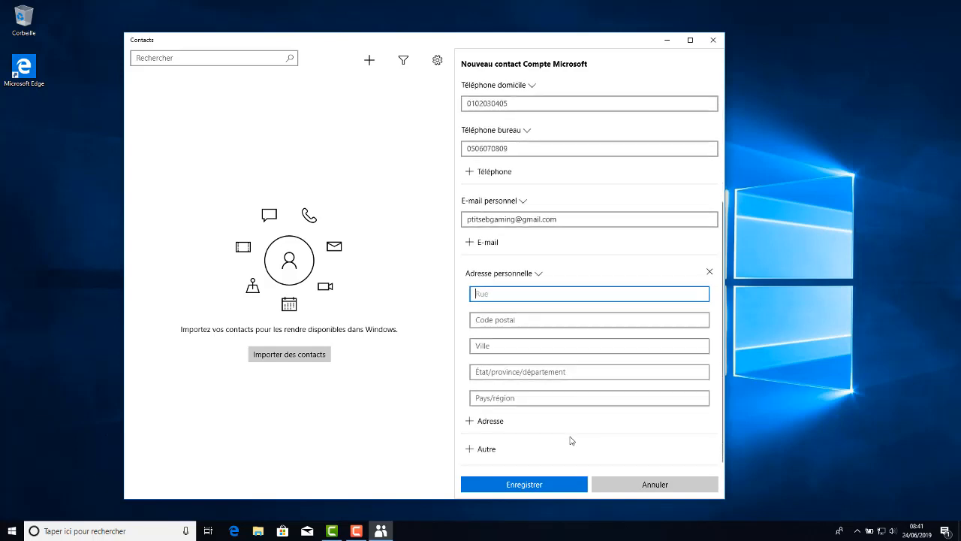
pyautogui.write('1 rue de youtube')
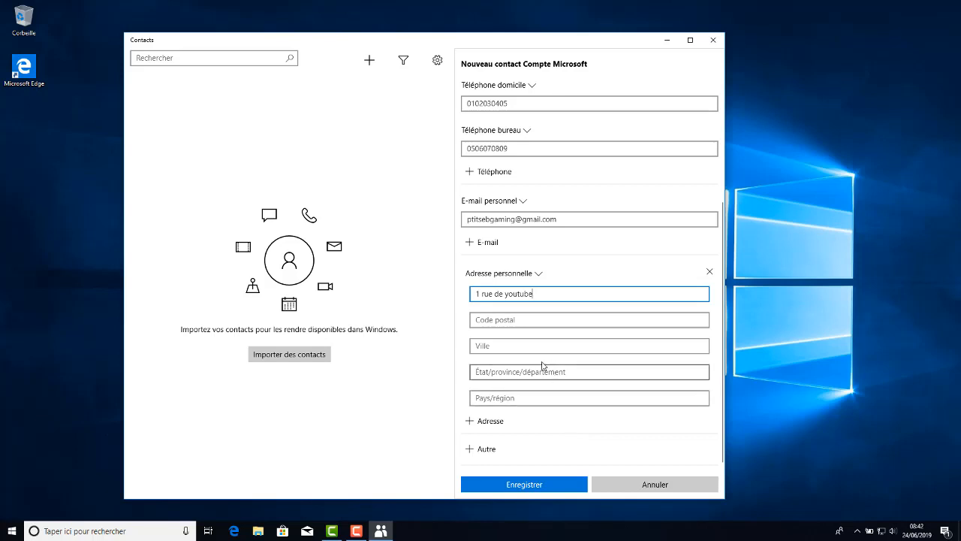
# Fill in the postal code, city, state/department and country of the contact's personal address.
pyautogui.click(525, 315)
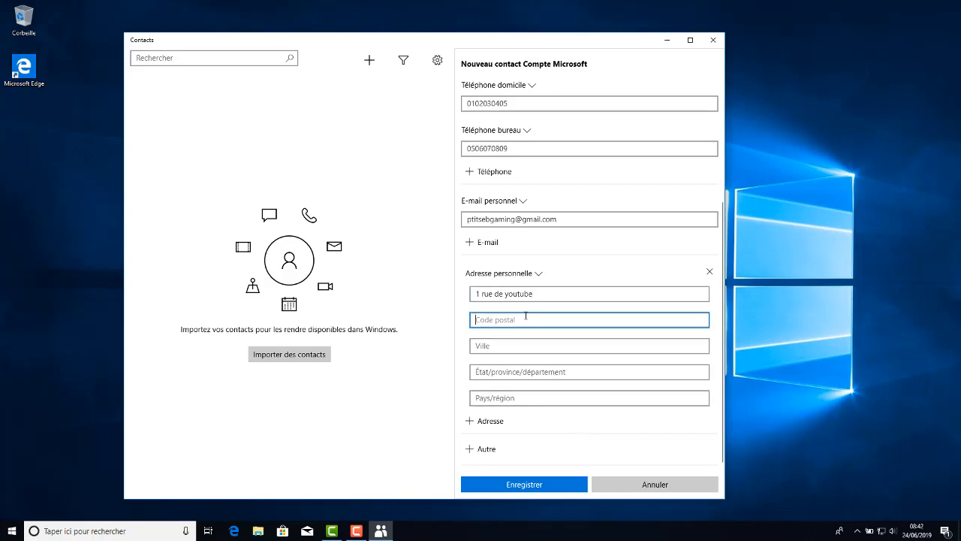
pyautogui.write('75000')
pyautogui.click(483, 344)
pyautogui.write('Pa')
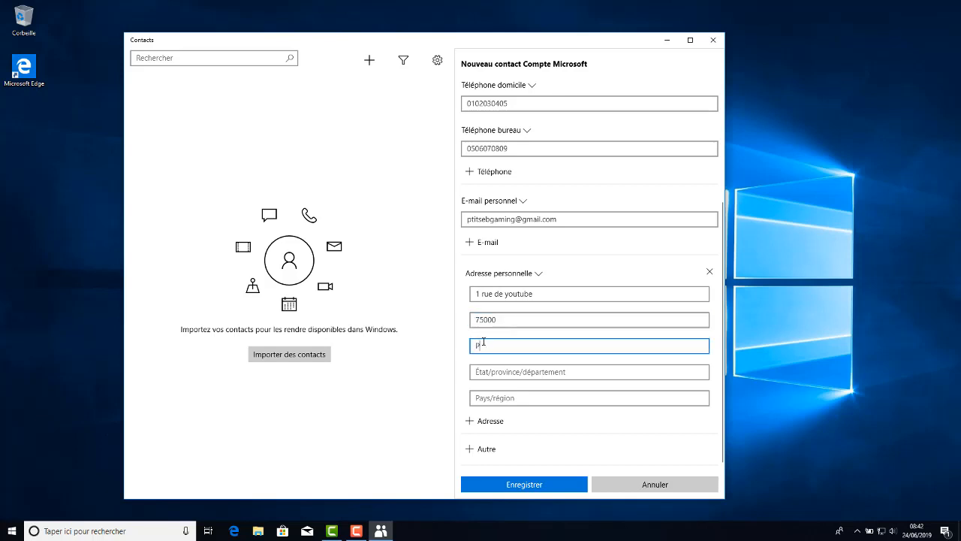
pyautogui.write('ris')
pyautogui.click(496, 372)
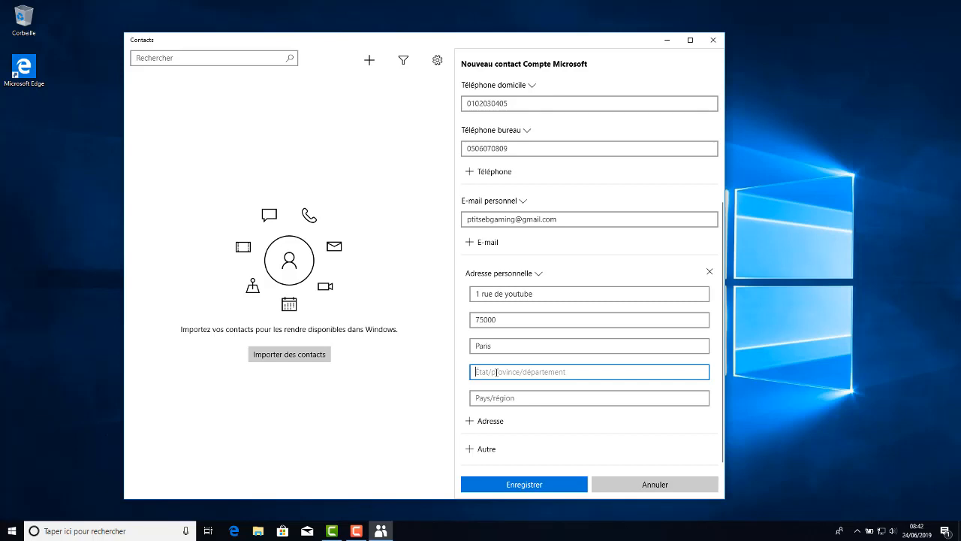
pyautogui.write('Ile de france')
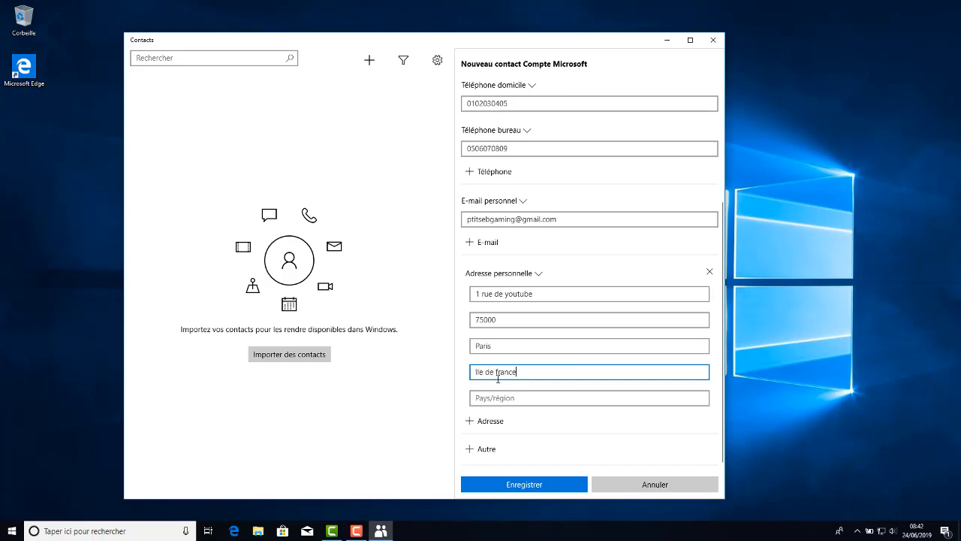
pyautogui.click(498, 398)
pyautogui.write('FRANCE')
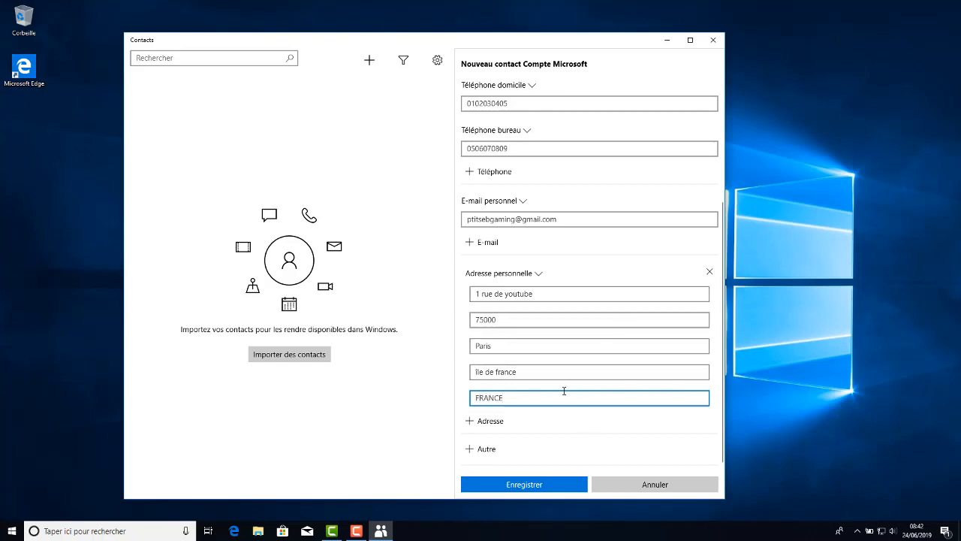
# Save the new contact with the details entered in the form.
pyautogui.scroll(3, 546, 318)
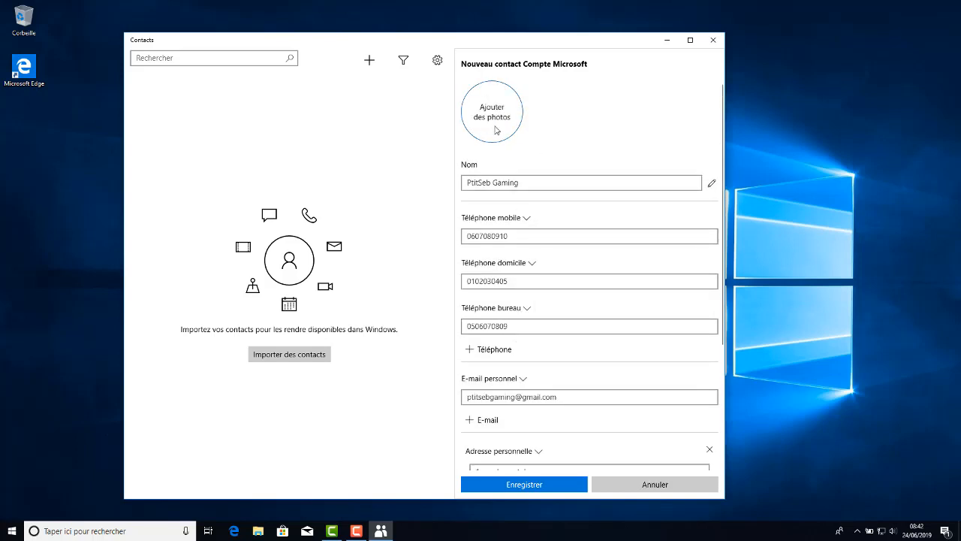
pyautogui.scroll(-3, 576, 383)
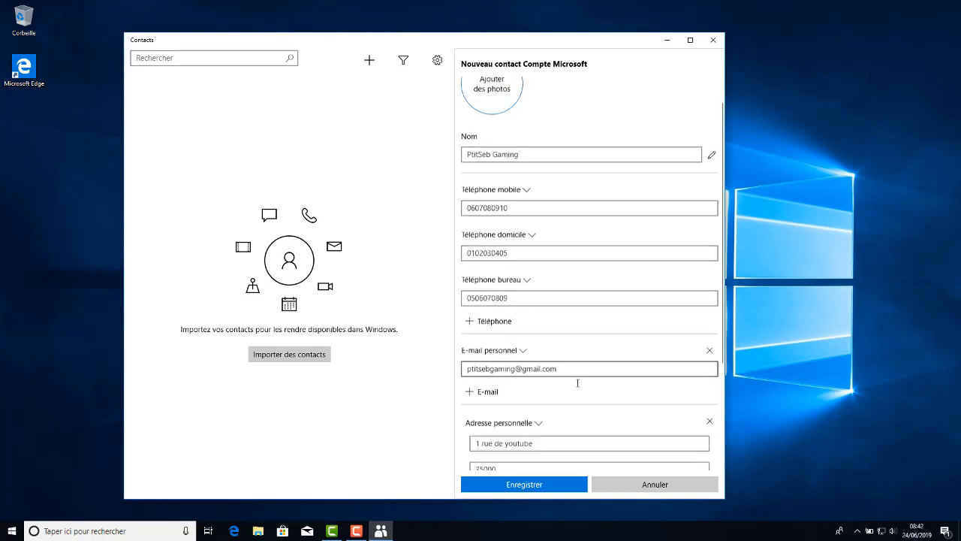
pyautogui.click(544, 488)
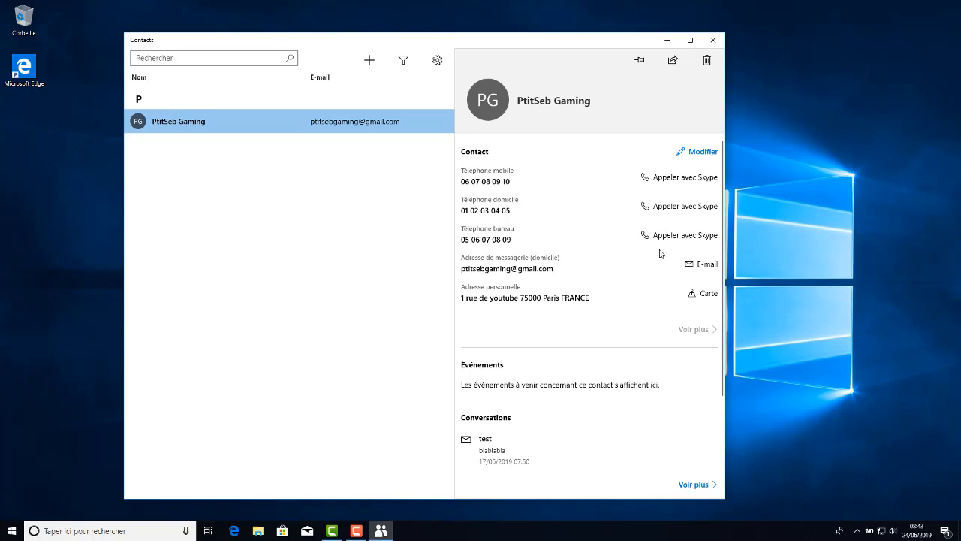
# Open the saved contact for editing and replace its work phone number with a new one.
pyautogui.click(689, 156)
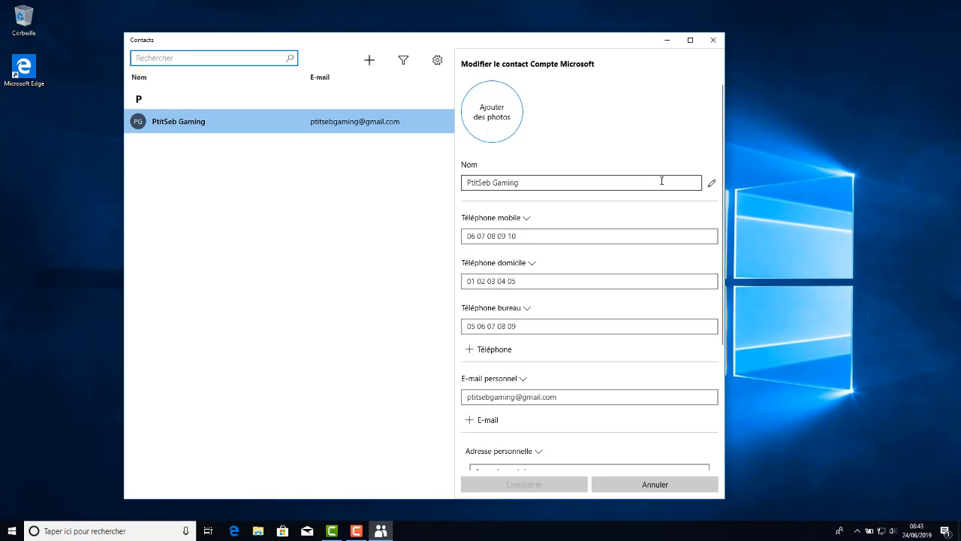
pyautogui.scroll(-3, 551, 308)
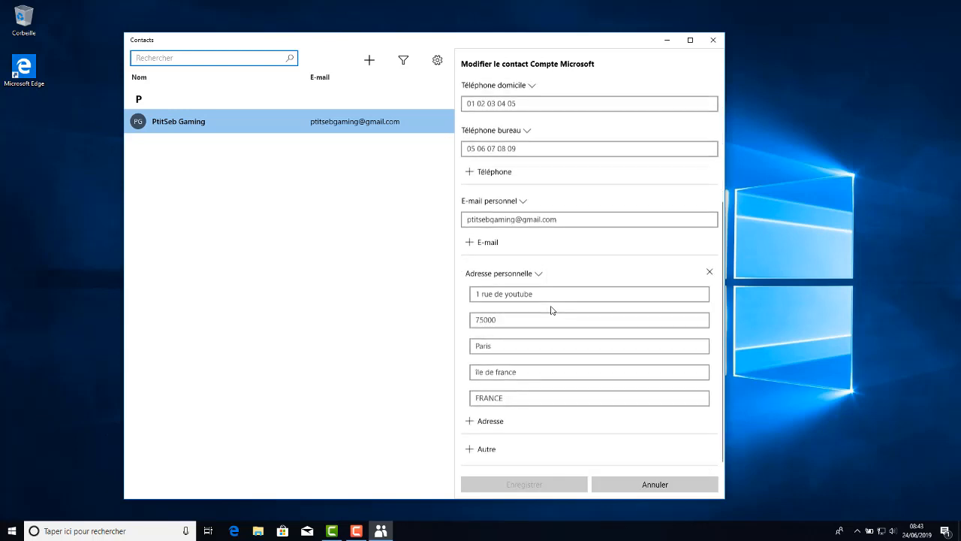
pyautogui.scroll(5, 551, 309)
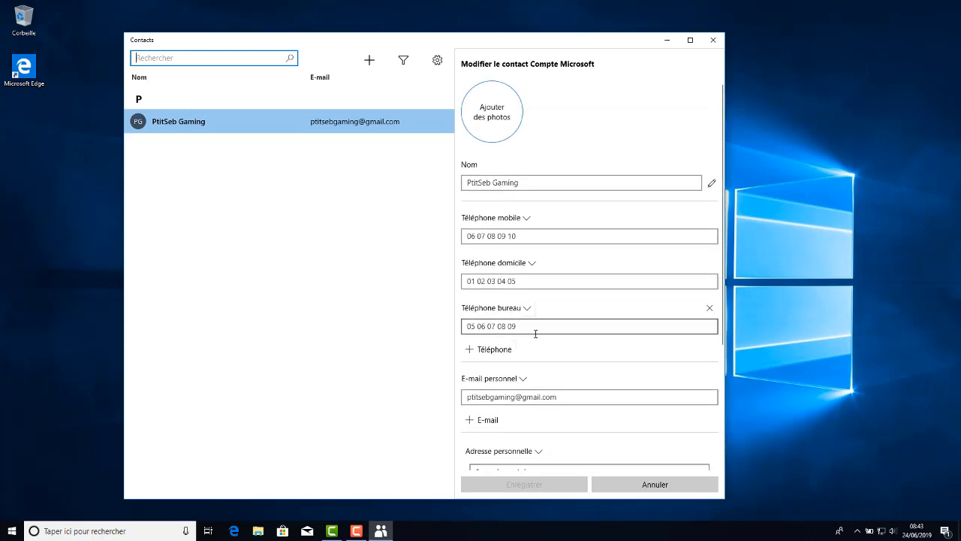
pyautogui.moveTo(525, 324); pyautogui.dragTo(411, 319)
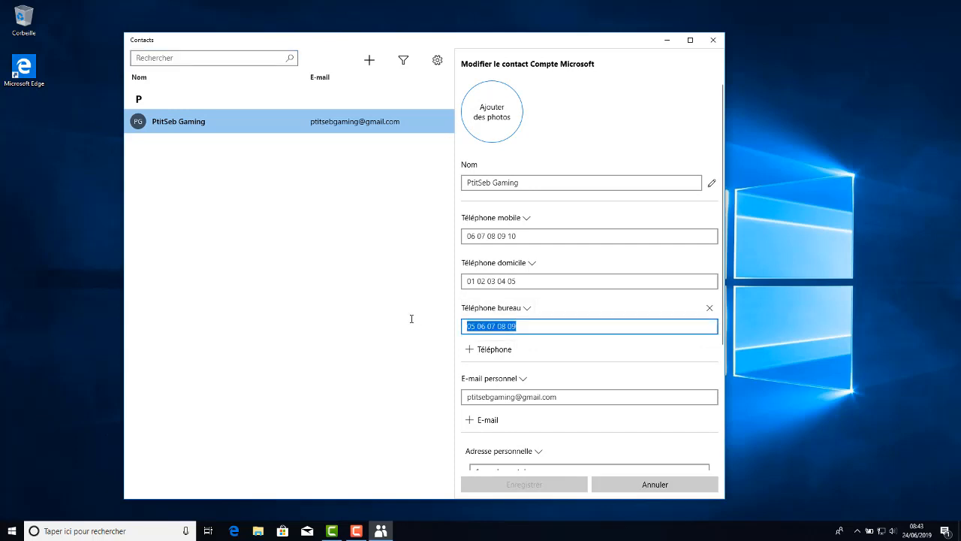
pyautogui.write('050')
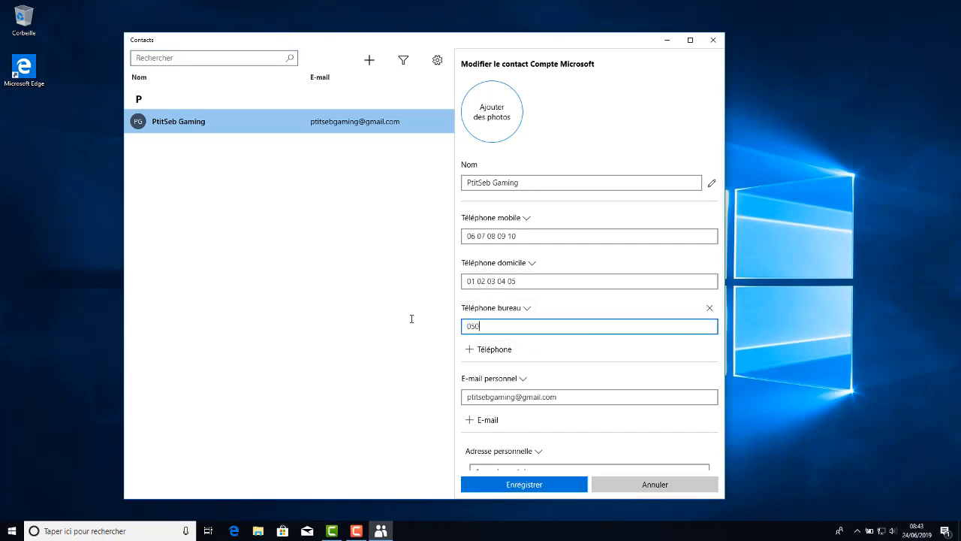
pyautogui.write('403020100')
pyautogui.press('BackSpace')
pyautogui.press('BackSpace')
pyautogui.press('Tab')
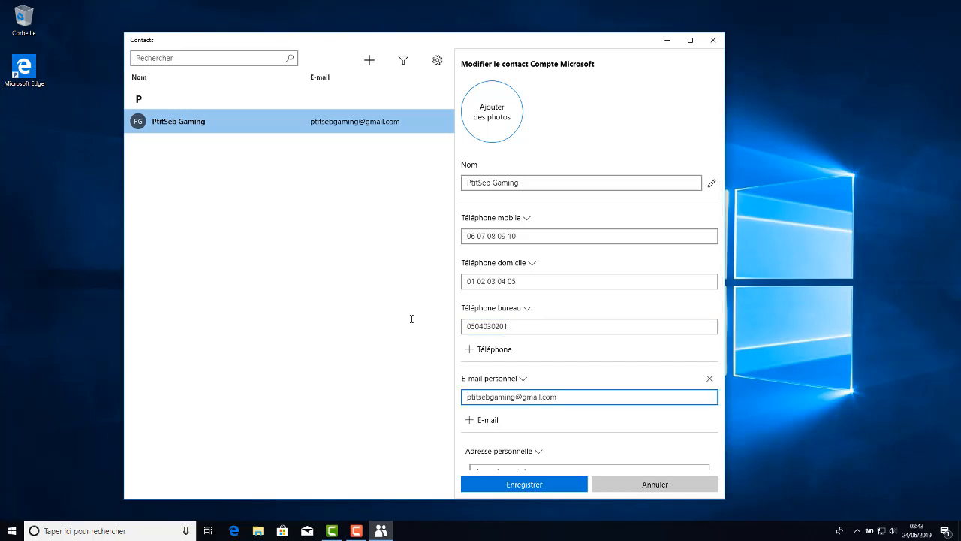
# Separate the work phone number's digits into pairs with spaces and save the contact.
pyautogui.click(478, 325)
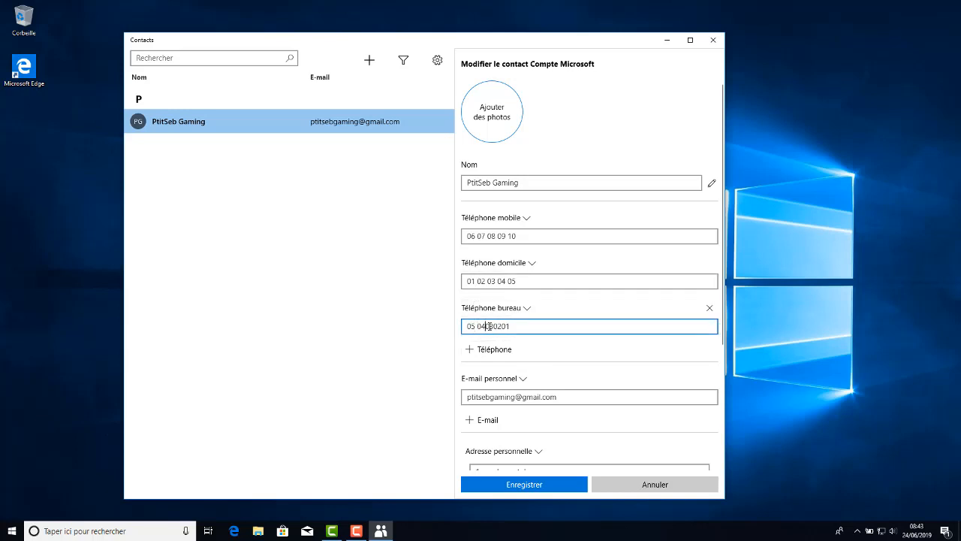
pyautogui.click(487, 325)
pyautogui.click(496, 326)
pyautogui.click(505, 326)
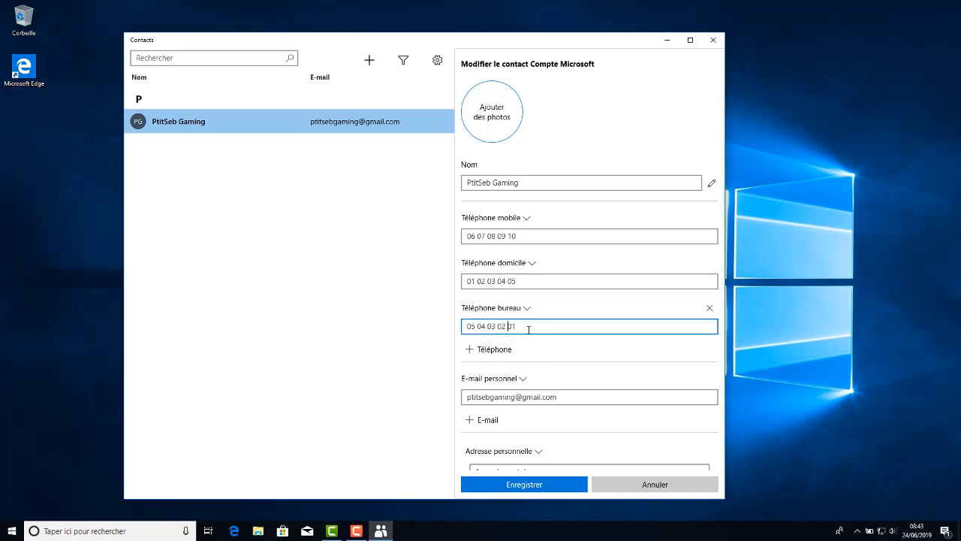
pyautogui.click(556, 484)
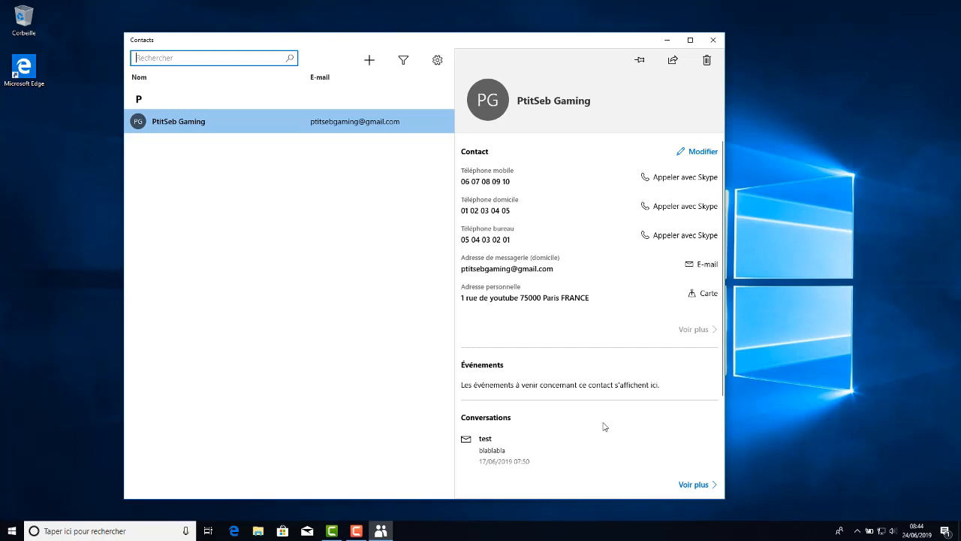
# View the full list of conversations with the contact and return to the contact's details.
pyautogui.click(554, 377)
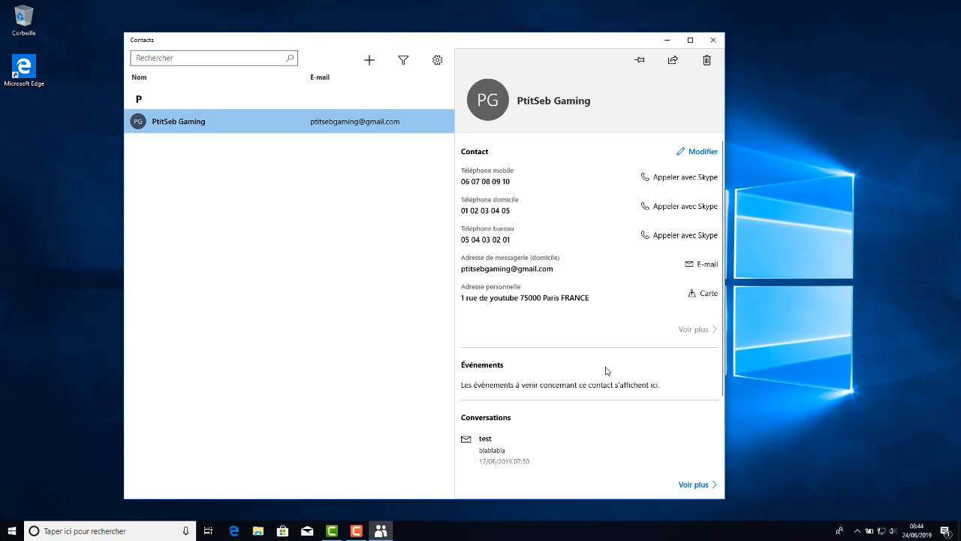
pyautogui.click(696, 485)
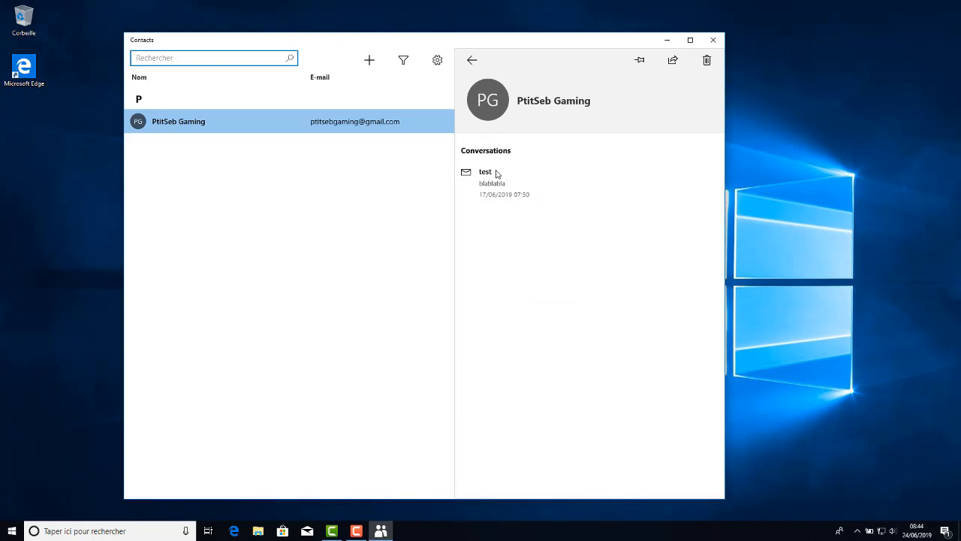
pyautogui.click(379, 218)
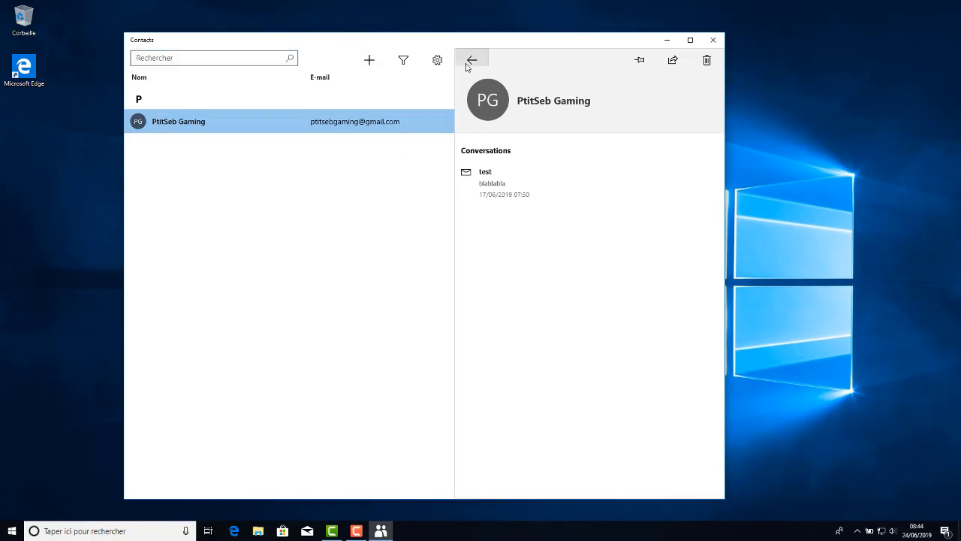
pyautogui.click(471, 60)
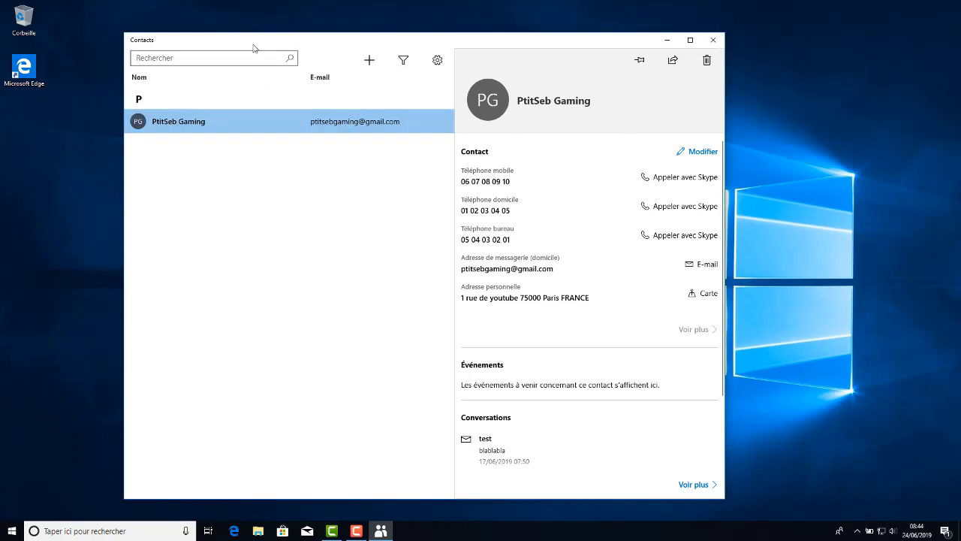
# Close the Contacts app, switch to the Mail app and start a new message.
pyautogui.click(712, 40)
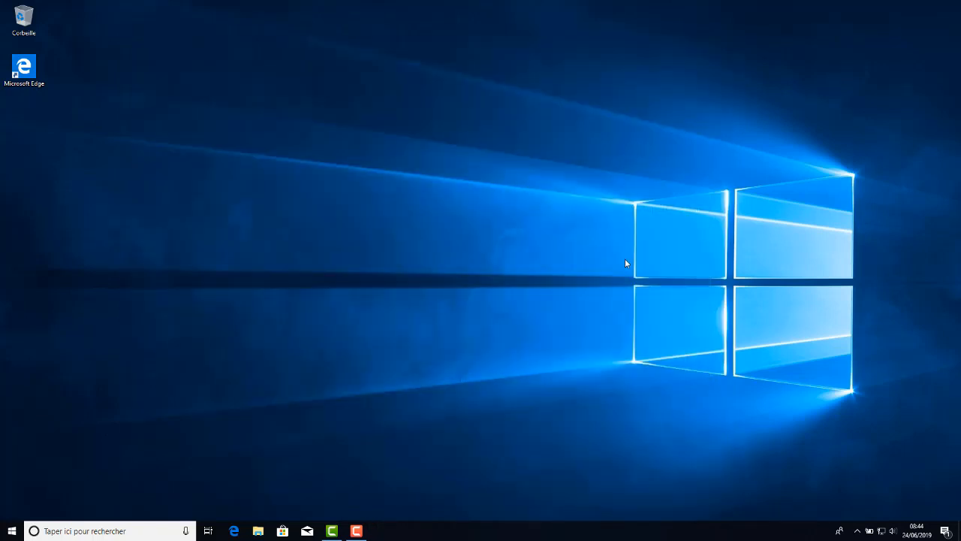
pyautogui.click(307, 531)
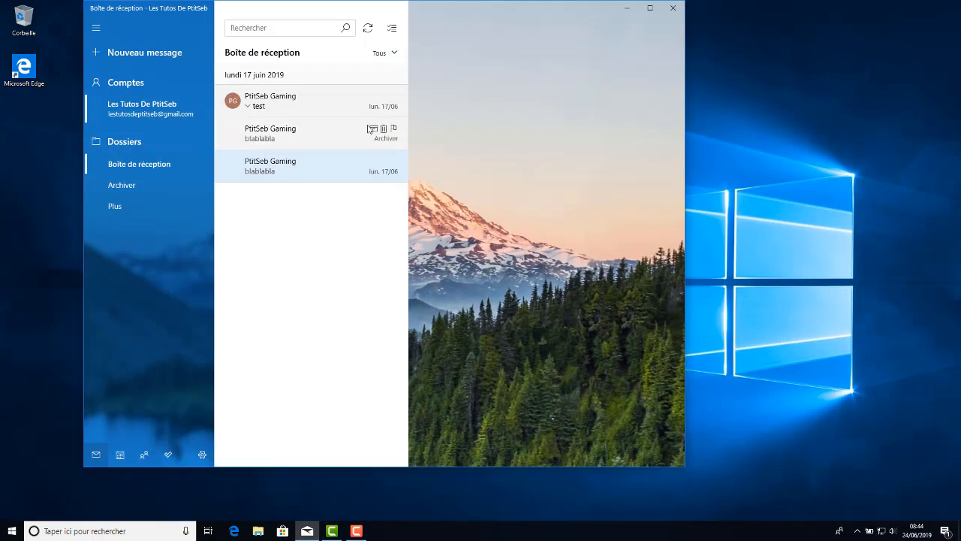
pyautogui.click(158, 58)
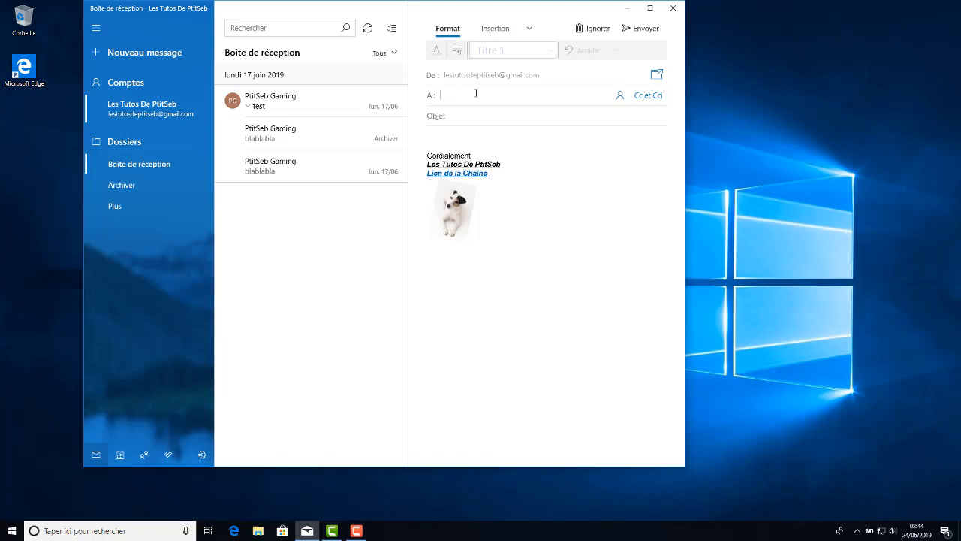
# Choose the saved contact from the contact picker as the message's recipient.
pyautogui.click(620, 95)
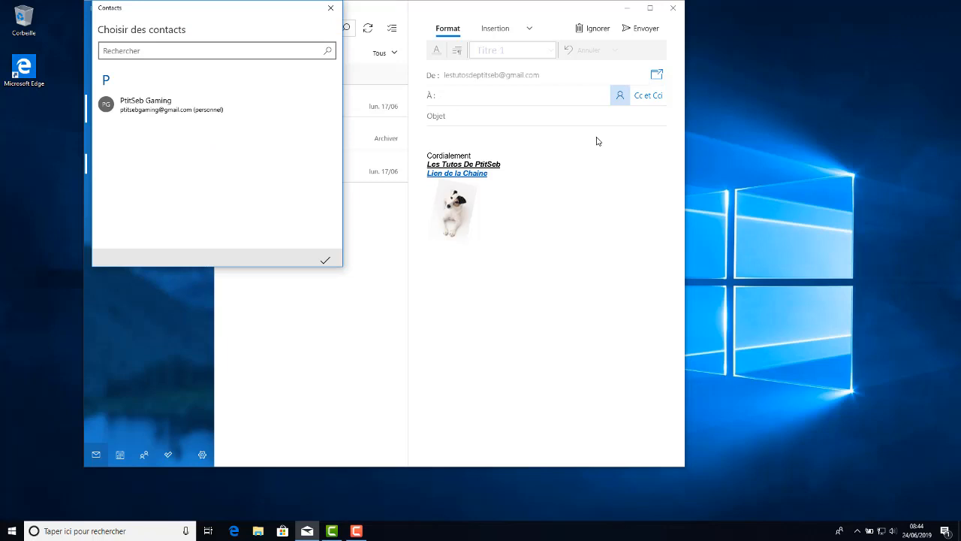
pyautogui.click(176, 112)
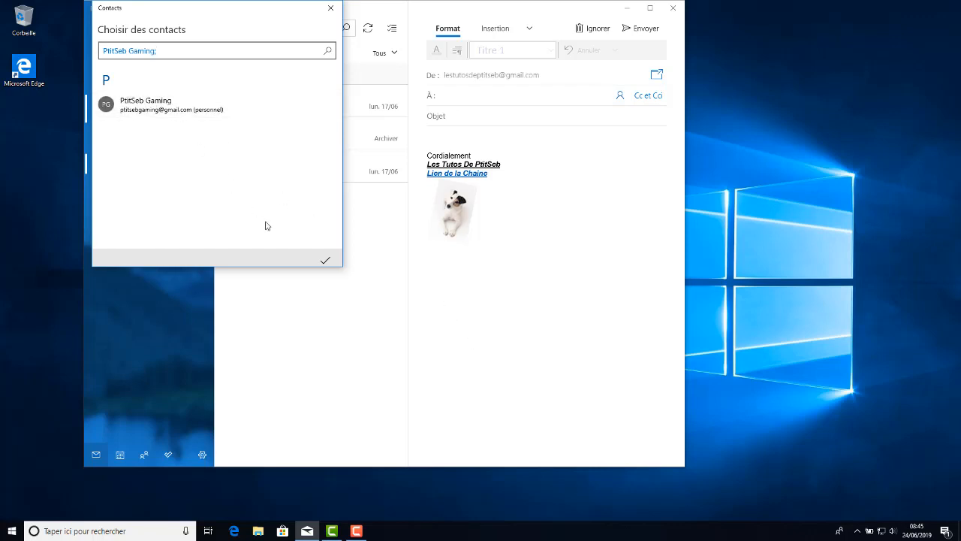
pyautogui.click(325, 261)
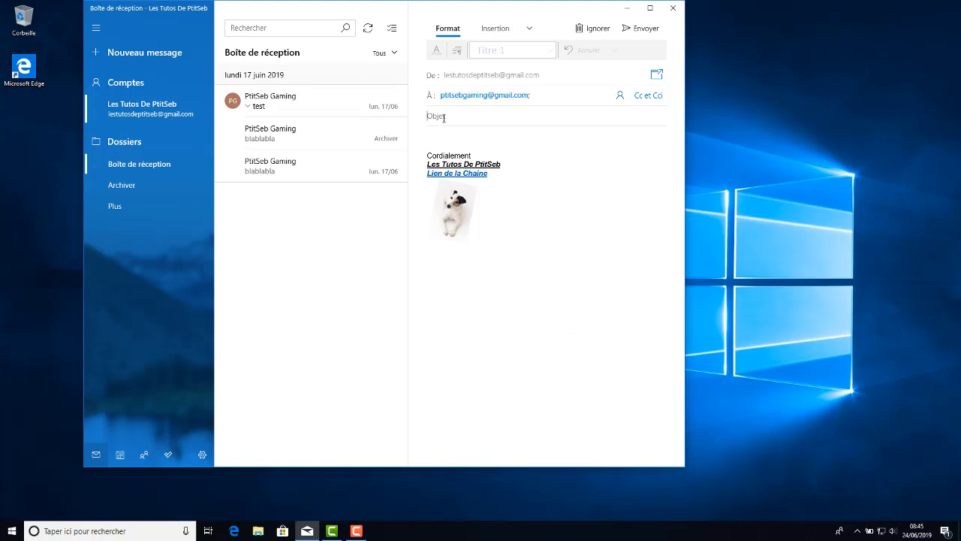
# Enter "blabla" as the subject, copy it into the message body and send the message, declining to rate the app.
pyautogui.write('blabla')
pyautogui.moveTo(457, 119); pyautogui.dragTo(411, 115)
pyautogui.hotkey('ctrl', 'c')
pyautogui.click(459, 136)
pyautogui.hotkey('ctrl', 'v')
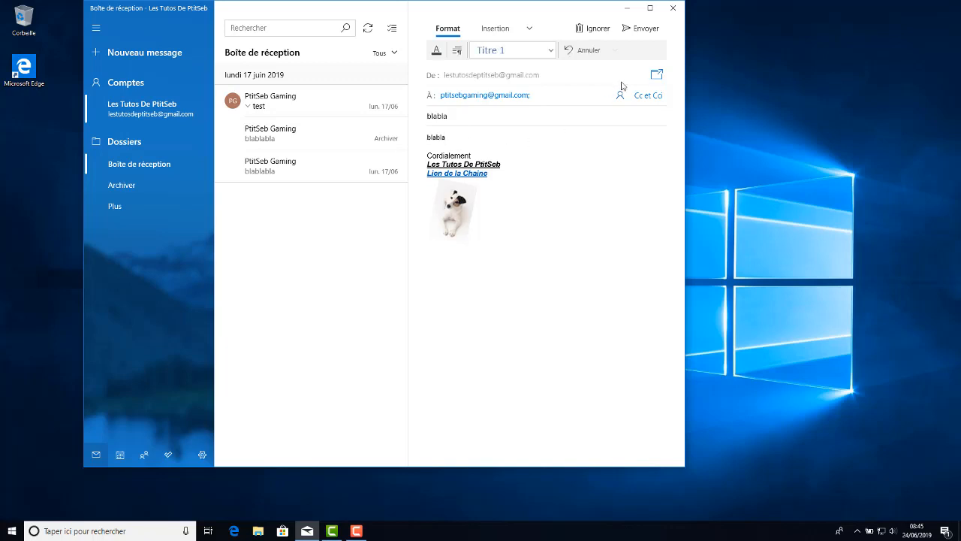
pyautogui.click(642, 30)
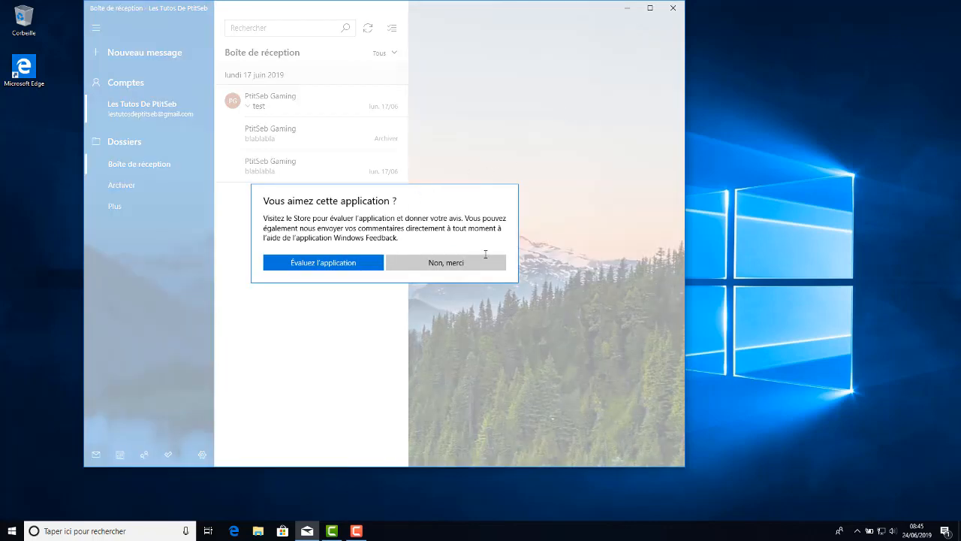
pyautogui.click(441, 263)
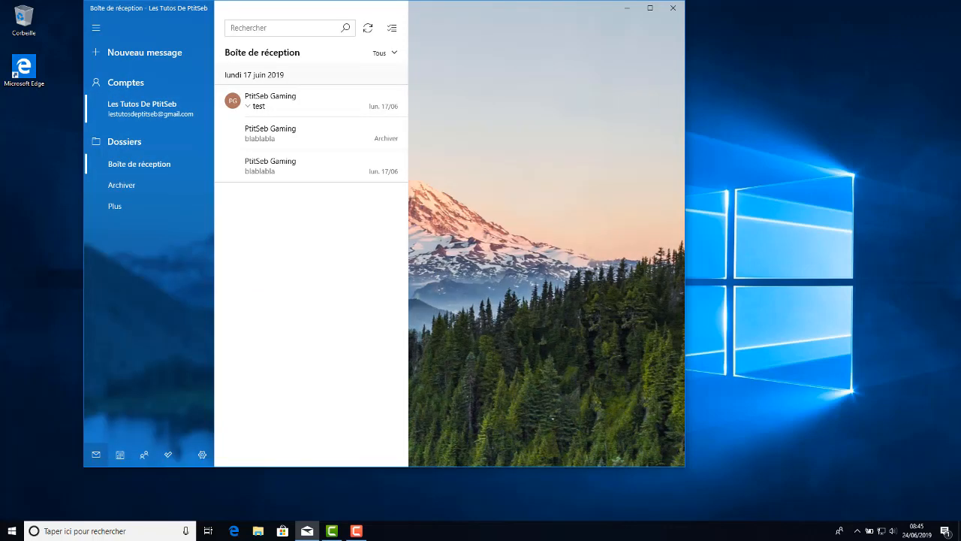
# Close the Mail app and switch to the Calendrier app.
pyautogui.click(673, 8)
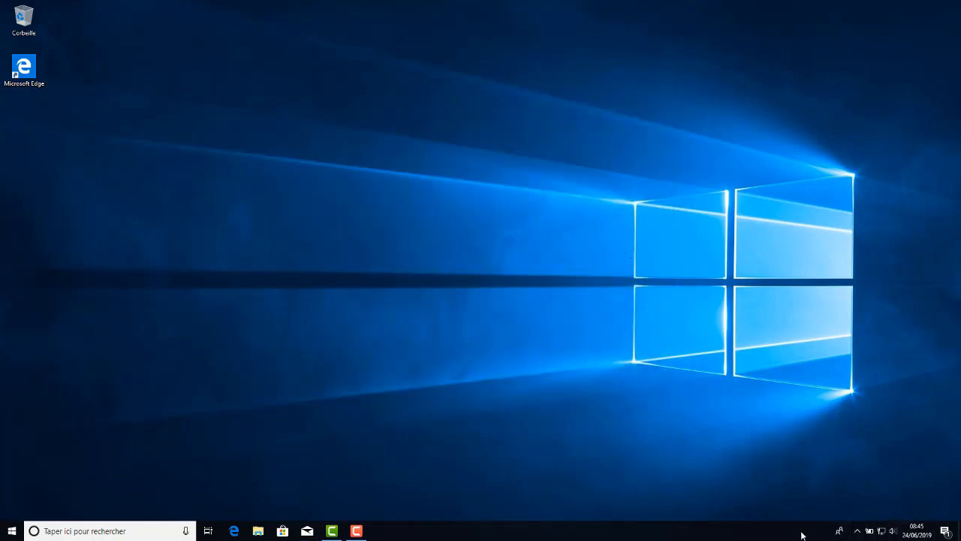
pyautogui.click(12, 533)
pyautogui.scroll(-1, 68, 404)
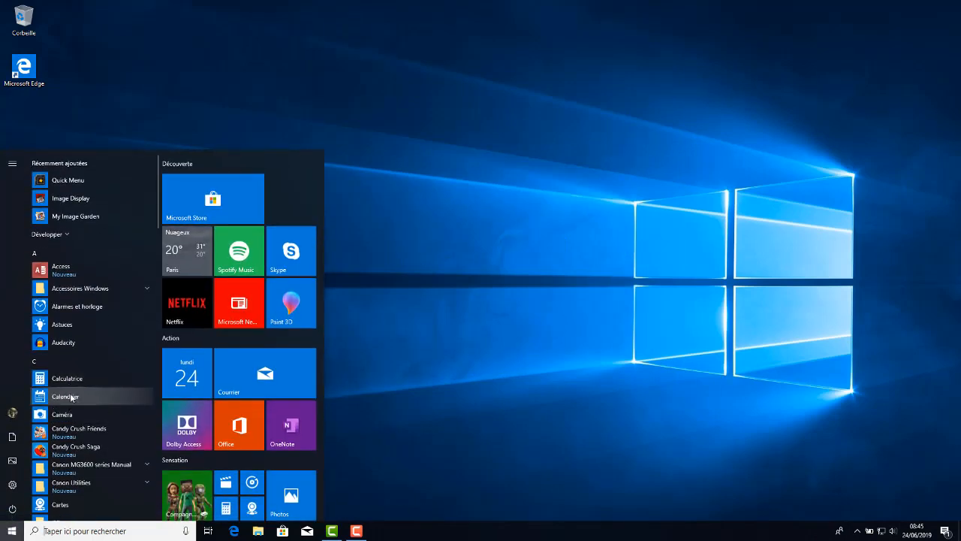
pyautogui.click(71, 393)
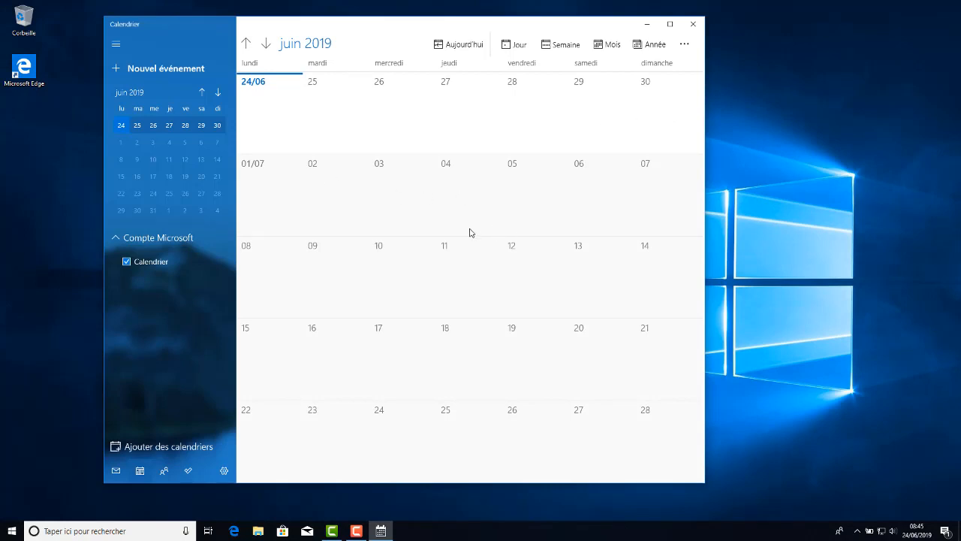
# Create an all-day event on 24 June 2019 titled "RDV" followed by the contact's nickname, keeping the default icon.
pyautogui.click(276, 102)
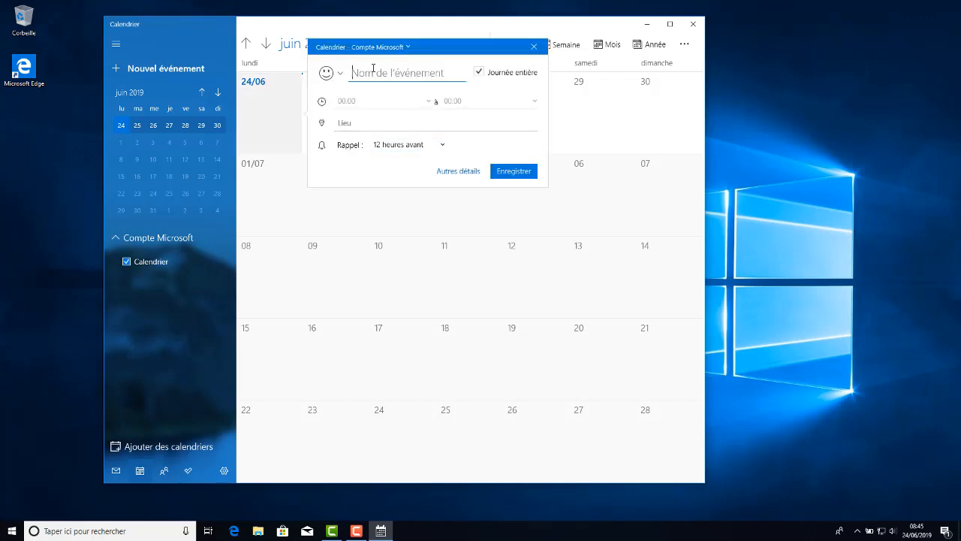
pyautogui.write('R')
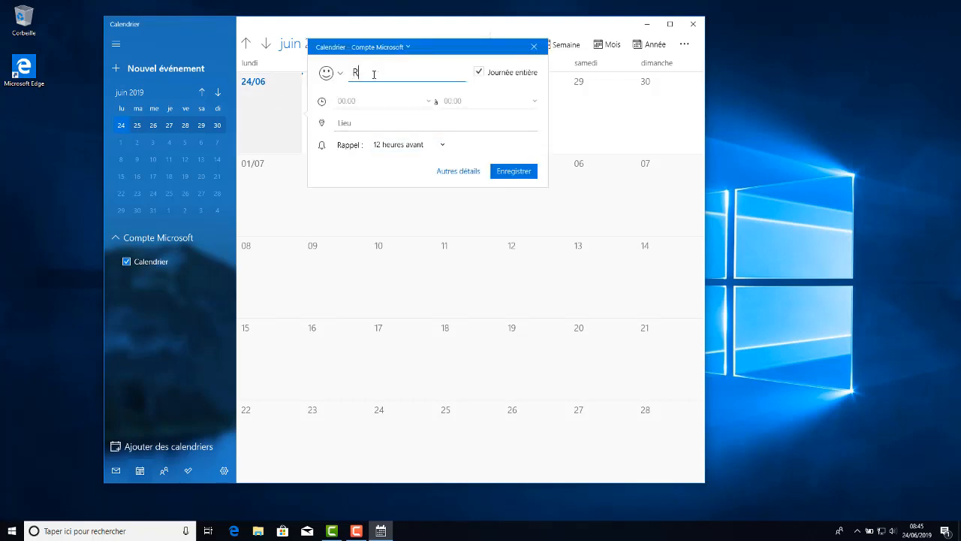
pyautogui.write('DV PtitSeb')
pyautogui.click(328, 73)
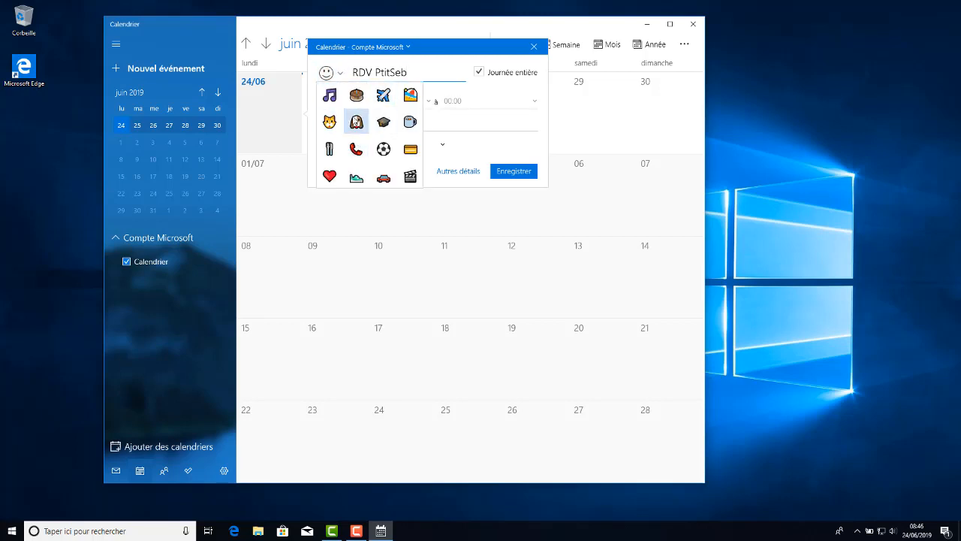
pyautogui.click(341, 78)
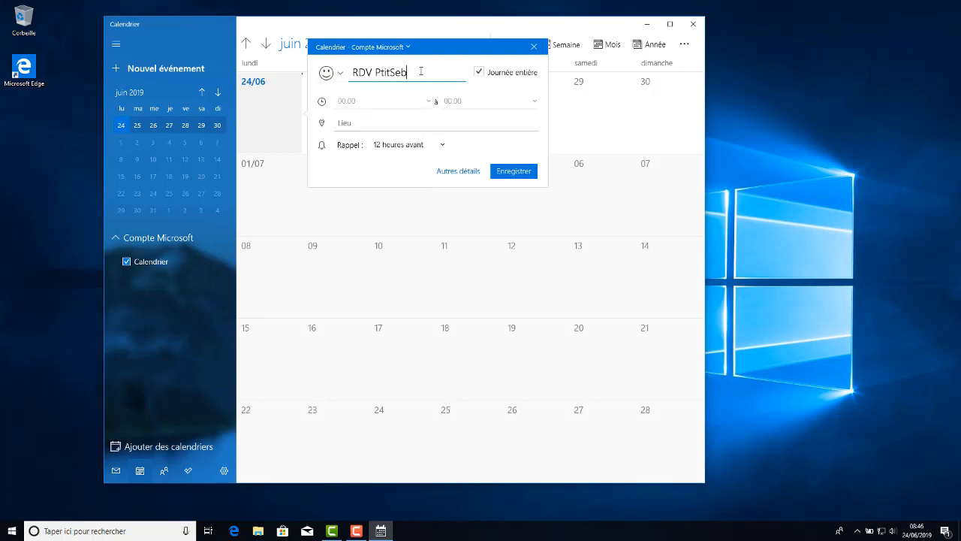
pyautogui.press('Return')
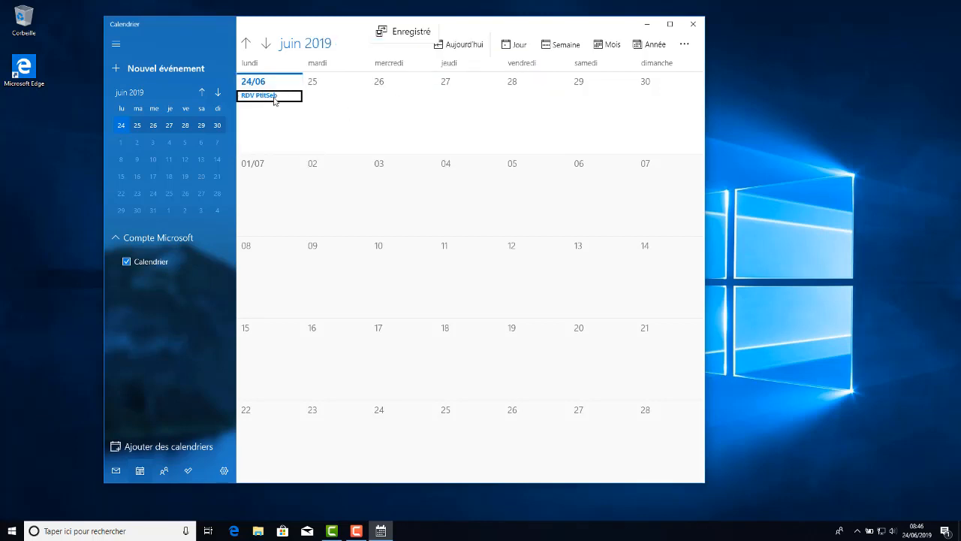
# Open the 24 June event's details, keep 24 June 2019 as the start date and turn off the all-day option.
pyautogui.click(275, 101)
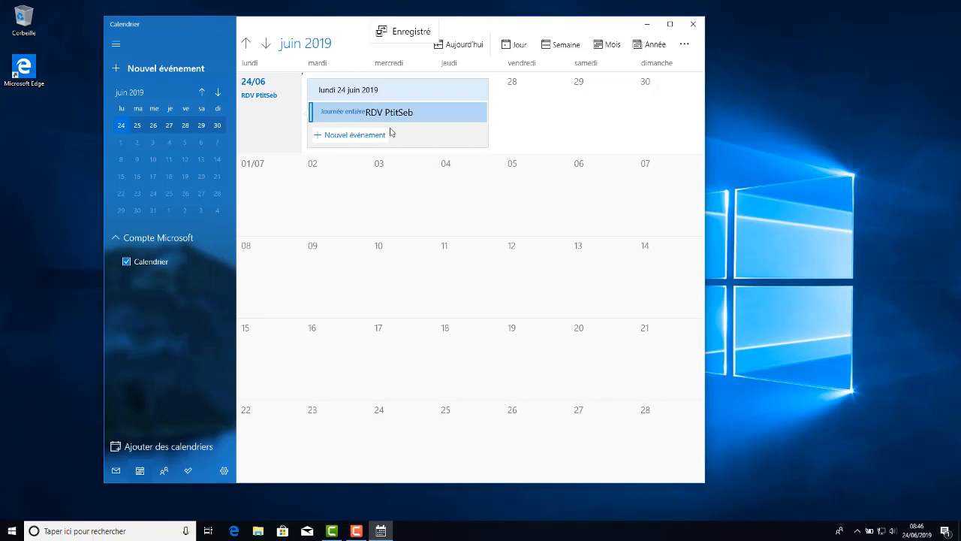
pyautogui.click(389, 113)
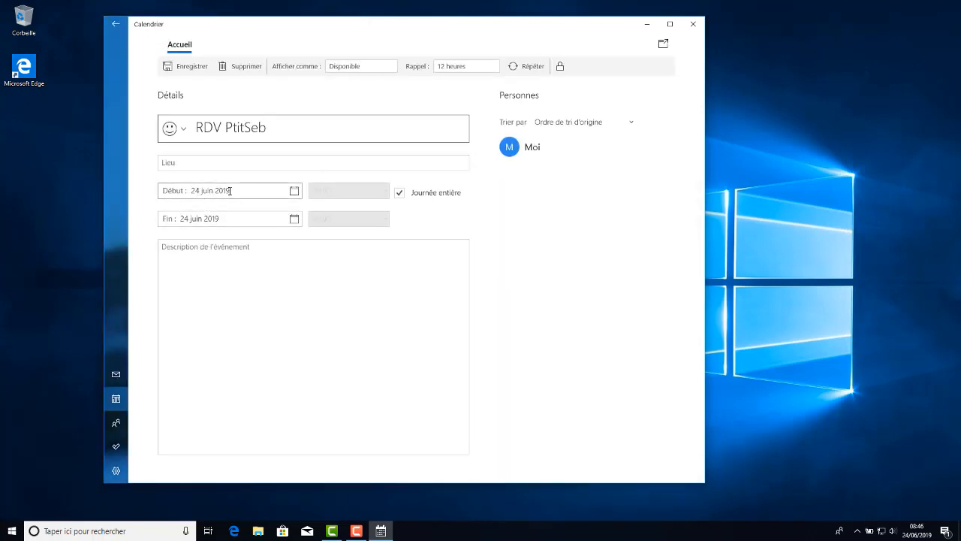
pyautogui.click(294, 190)
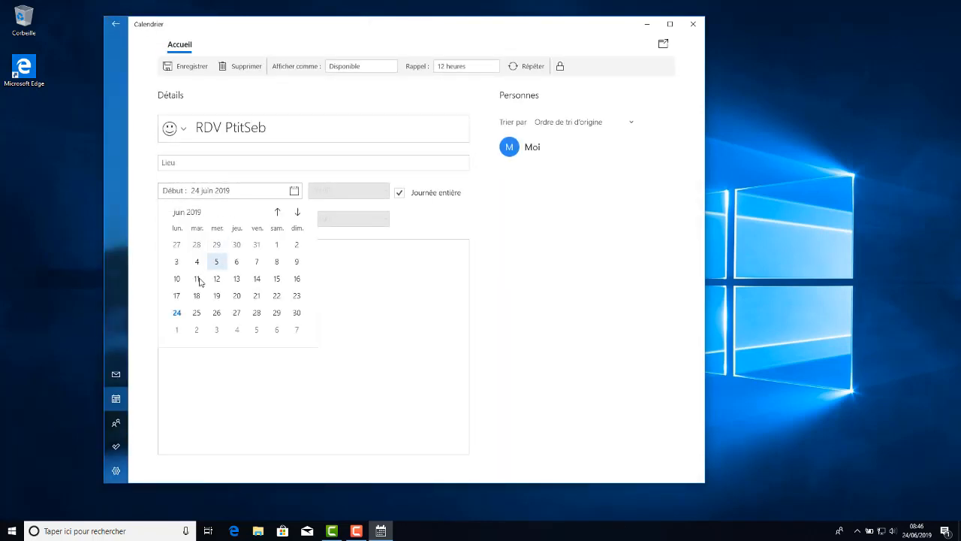
pyautogui.click(177, 313)
pyautogui.click(398, 193)
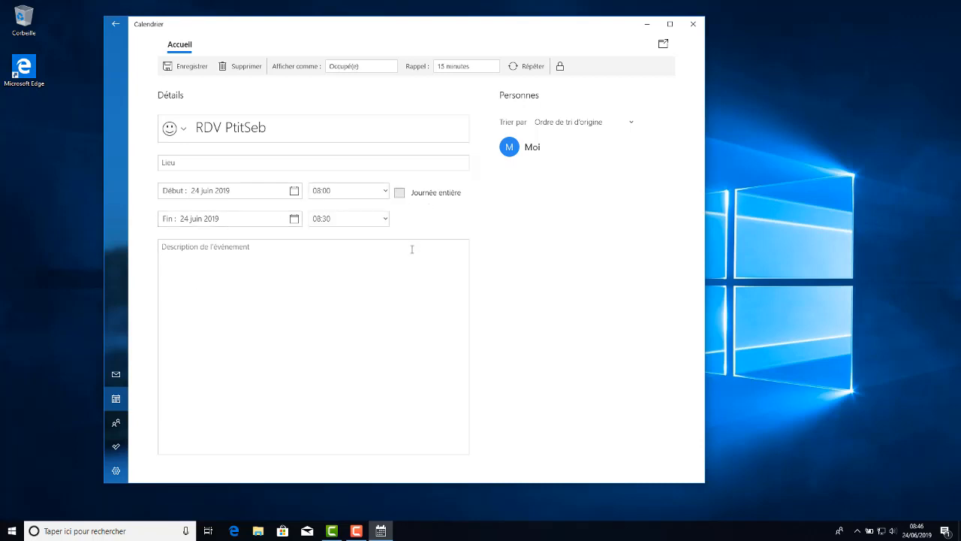
# Set the event's start time to 12:00 and its end time to 13:00.
pyautogui.click(309, 189)
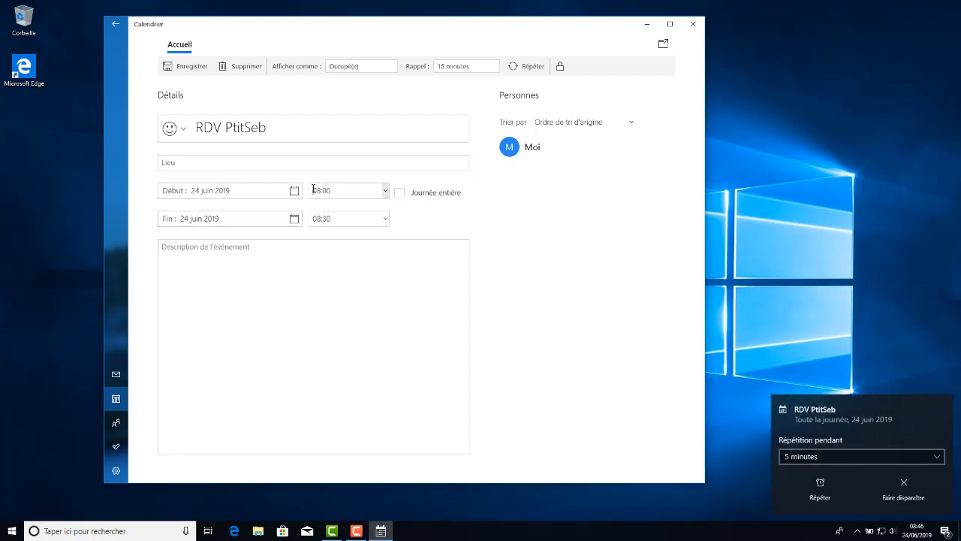
pyautogui.moveTo(316, 191); pyautogui.dragTo(304, 195)
pyautogui.write('12')
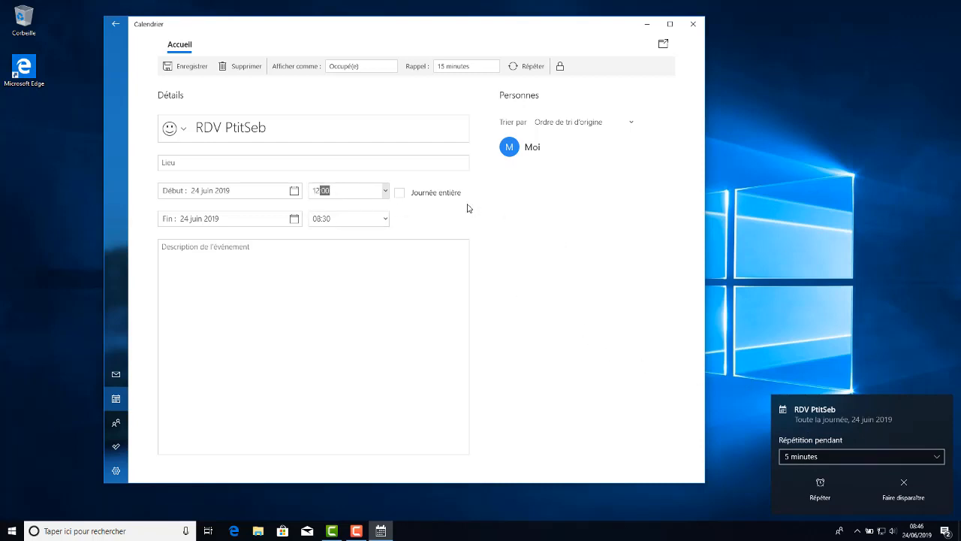
pyautogui.click(328, 218)
pyautogui.write('13:00')
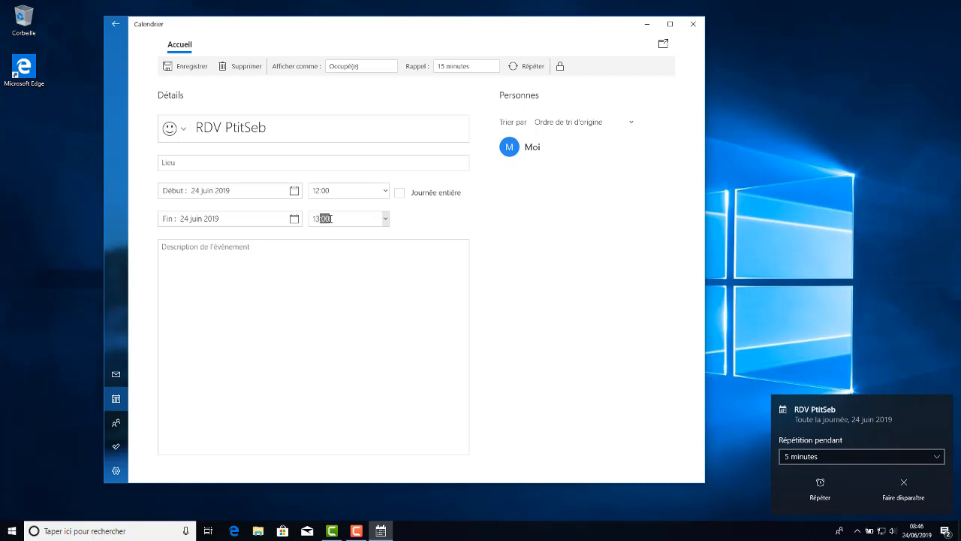
# Enter "RDV" as the event's description, save the event and dismiss its reminder notification.
pyautogui.click(359, 297)
pyautogui.write('RDV')
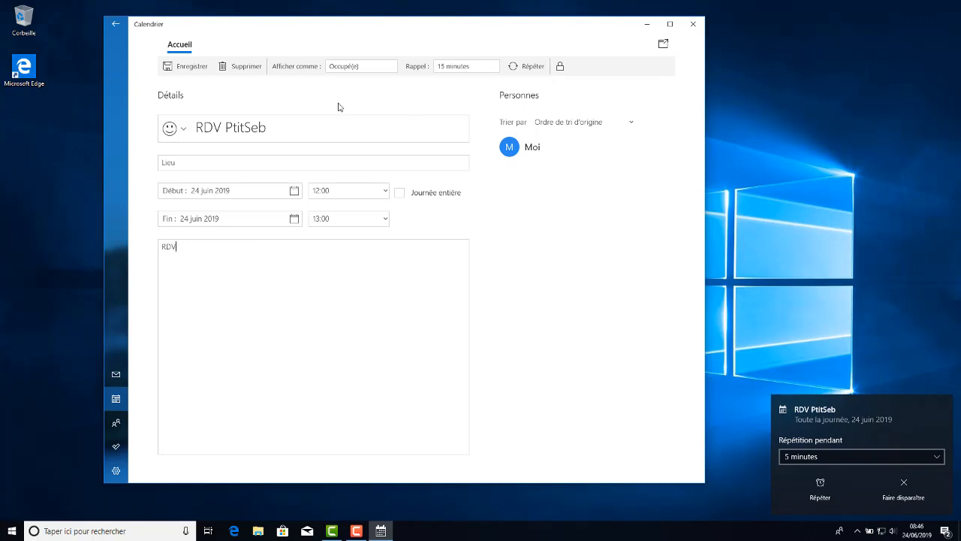
pyautogui.click(189, 71)
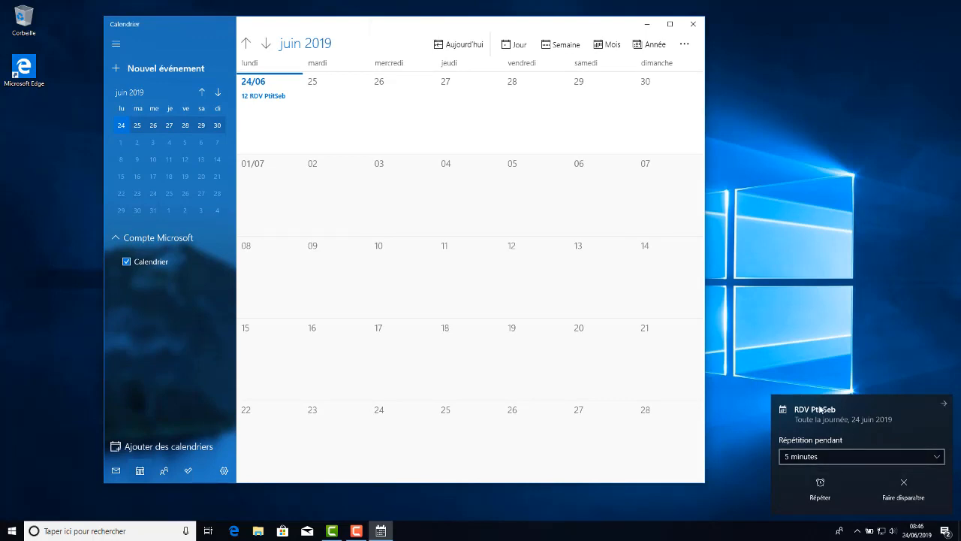
pyautogui.click(944, 404)
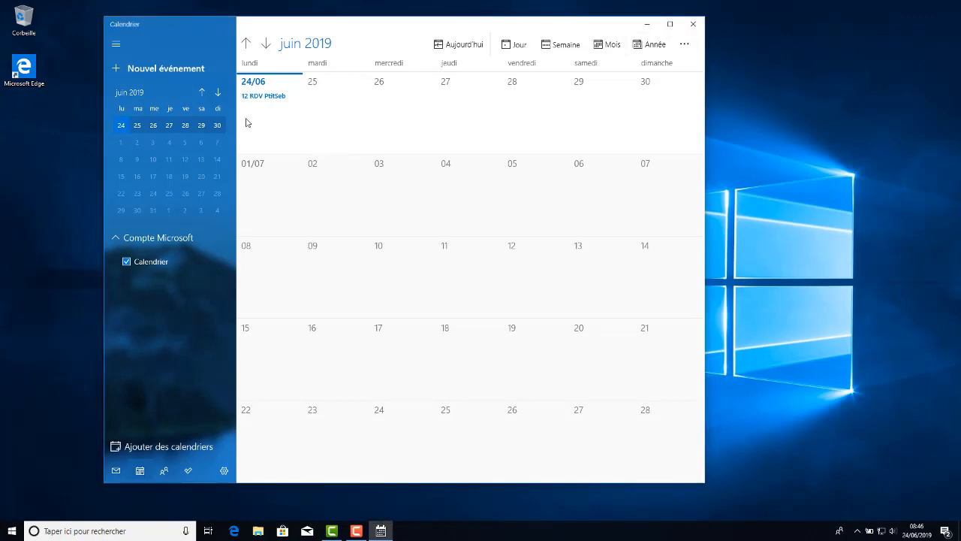
# Reopen the 24 June event, sort its people by Nom, then save the event and close the calendar.
pyautogui.click(273, 98)
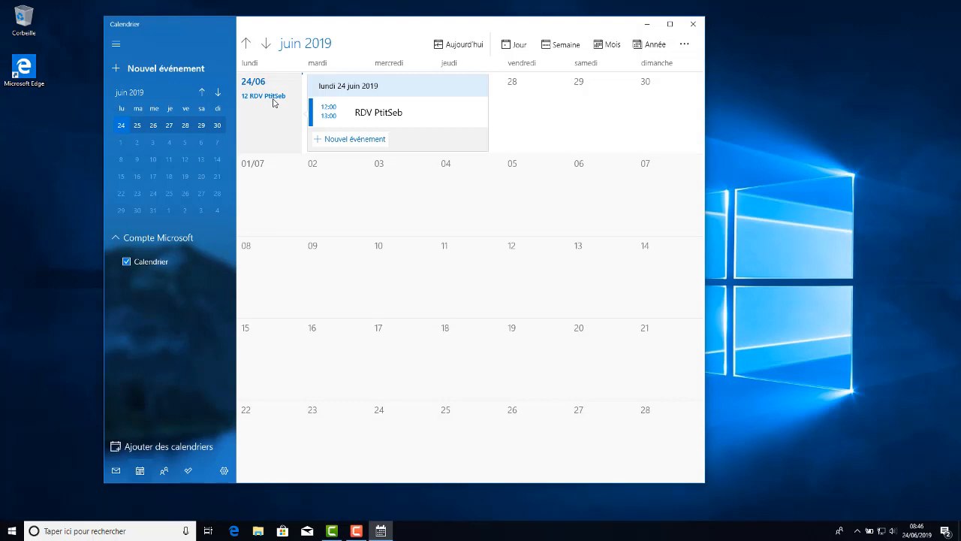
pyautogui.click(368, 114)
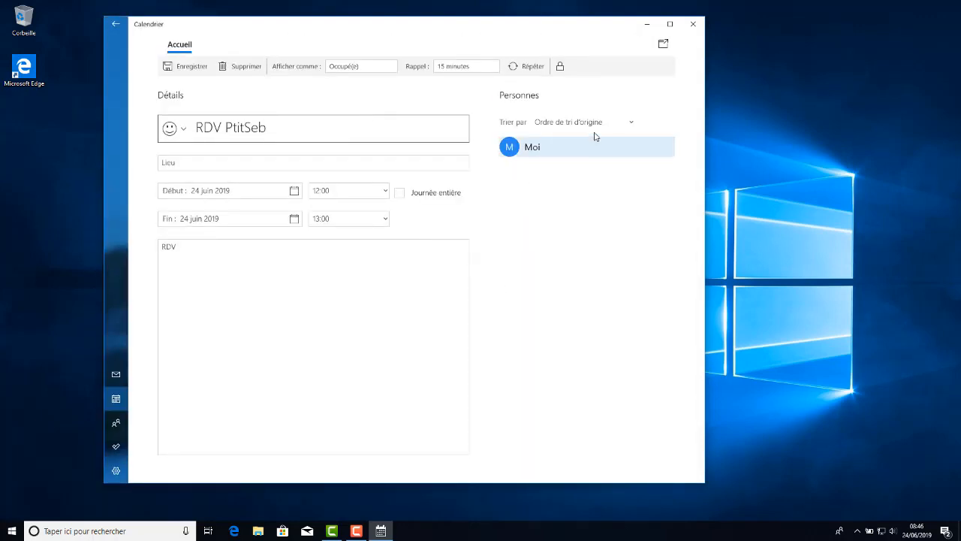
pyautogui.click(525, 154)
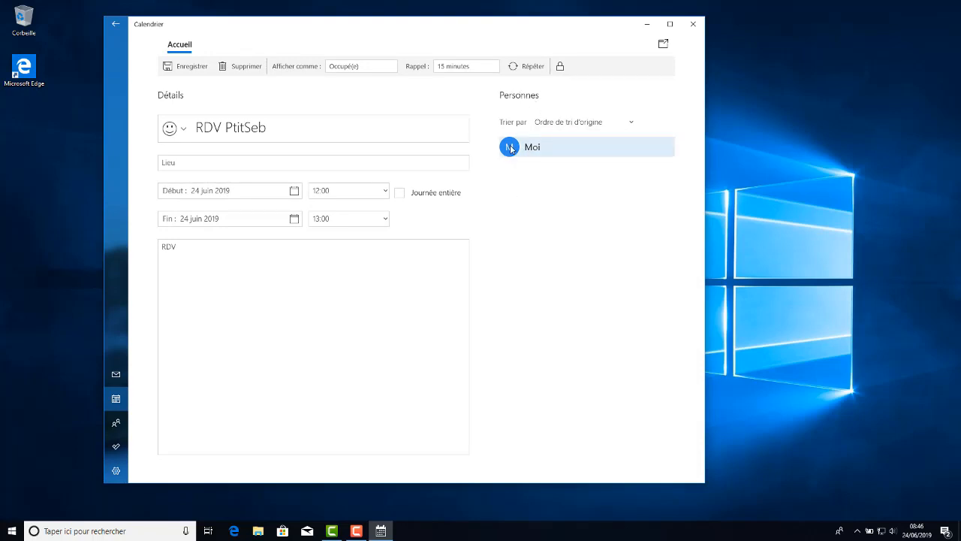
pyautogui.click(633, 123)
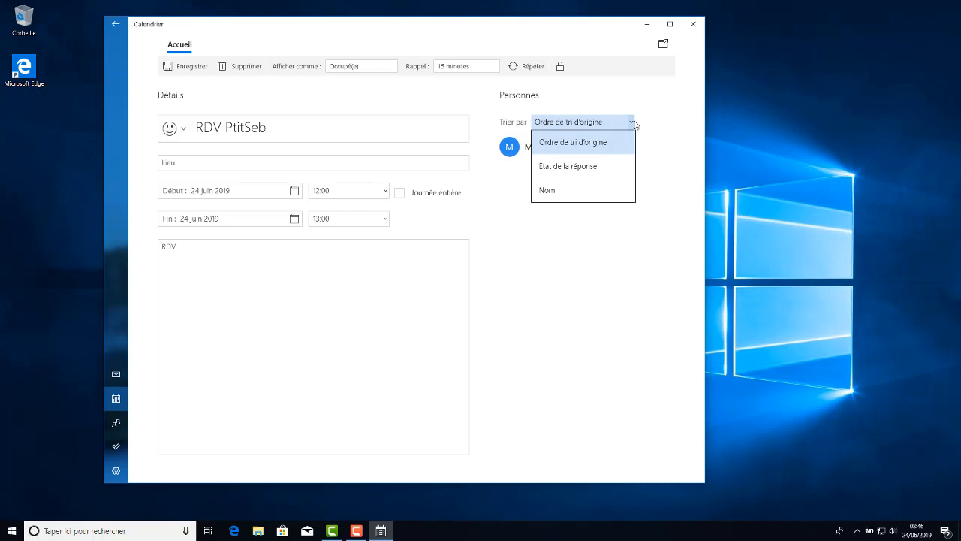
pyautogui.click(635, 124)
pyautogui.click(622, 123)
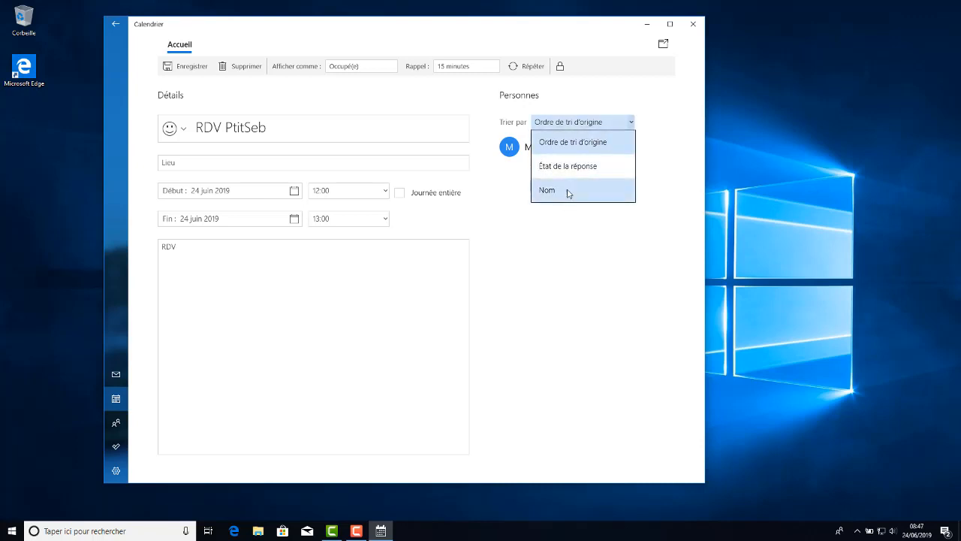
pyautogui.click(568, 191)
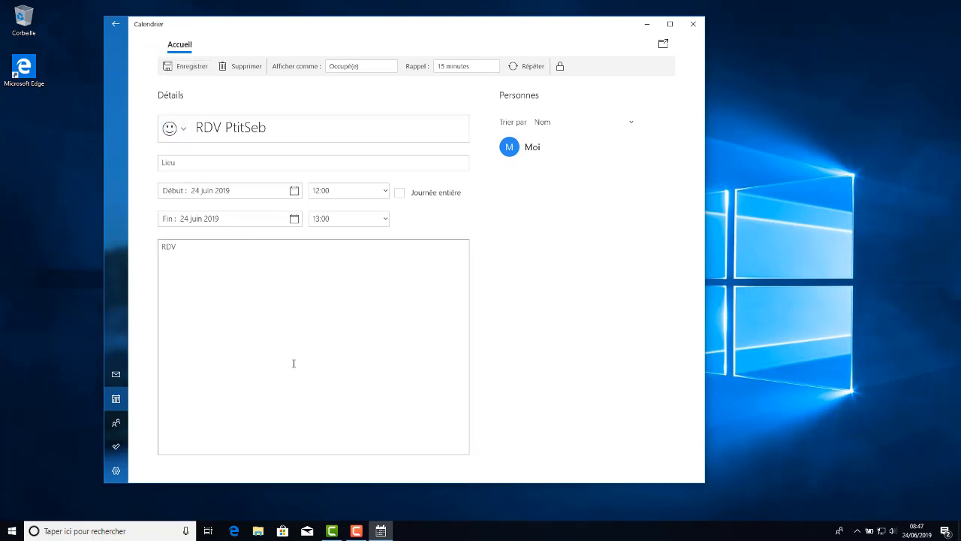
pyautogui.click(185, 66)
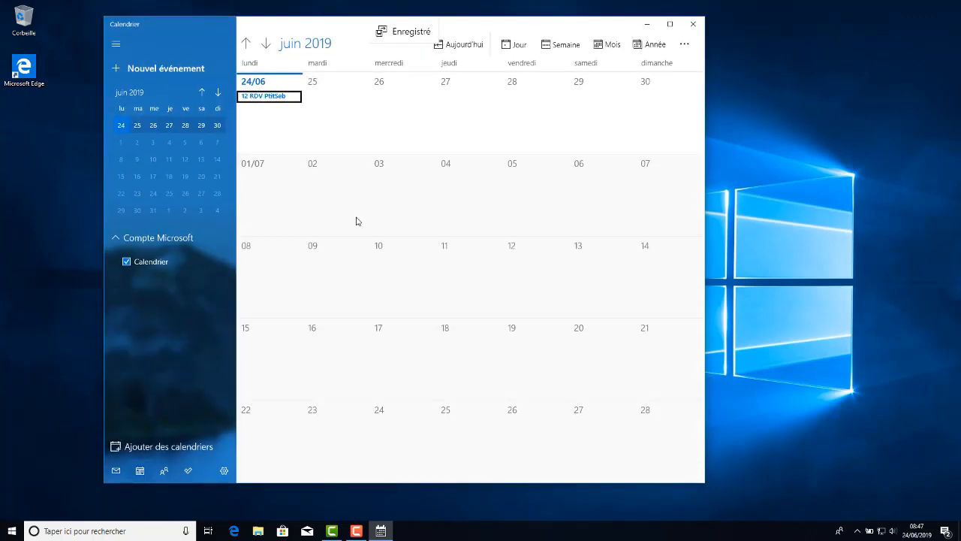
pyautogui.click(694, 24)
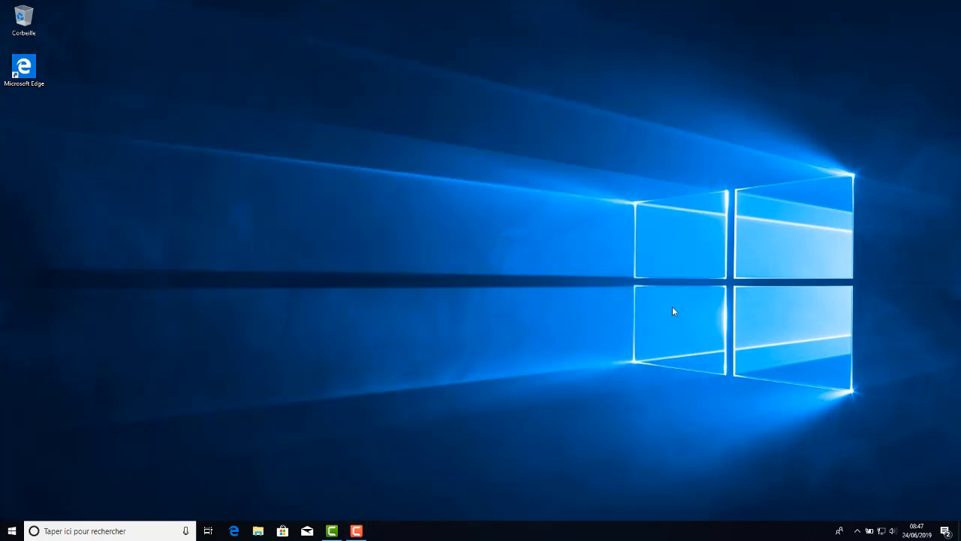
pyautogui.click(12, 531)
pyautogui.scroll(-3, 87, 492)
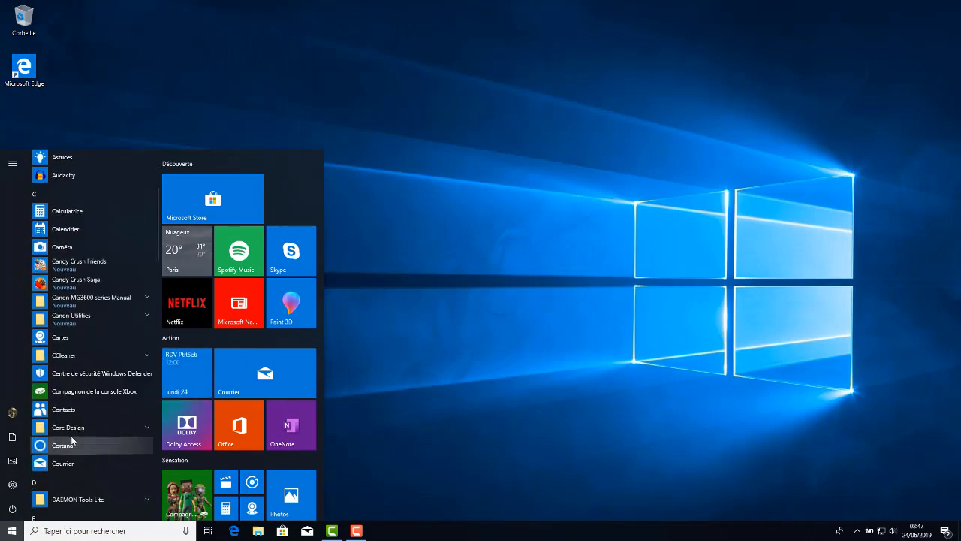
pyautogui.click(64, 462)
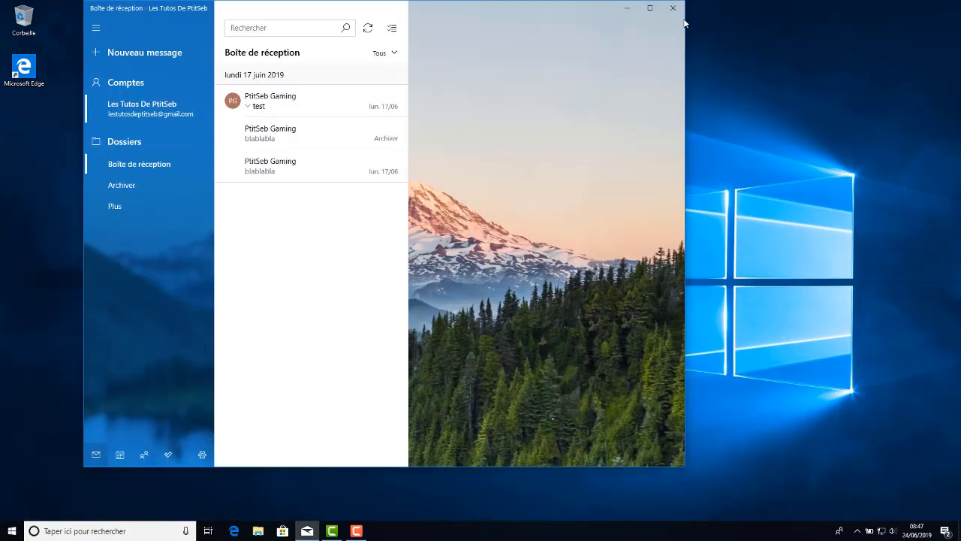
pyautogui.click(672, 7)
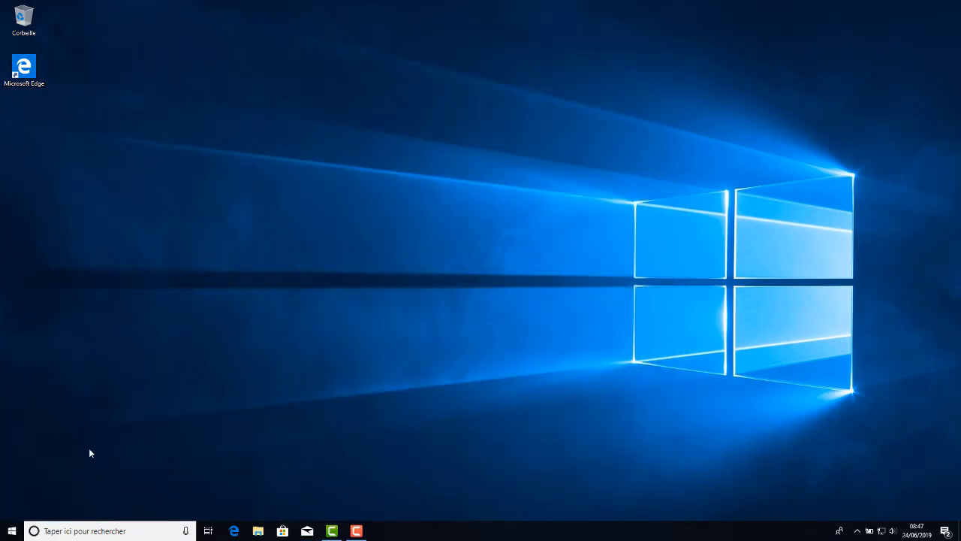
# Switch to the Contacts app and display the saved contact's details.
pyautogui.click(12, 531)
pyautogui.scroll(-3, 36, 478)
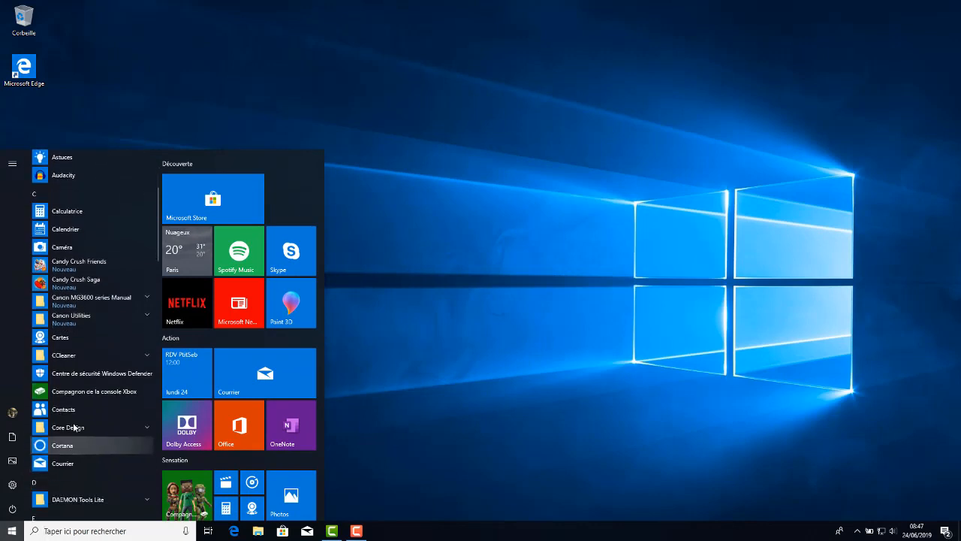
pyautogui.click(64, 410)
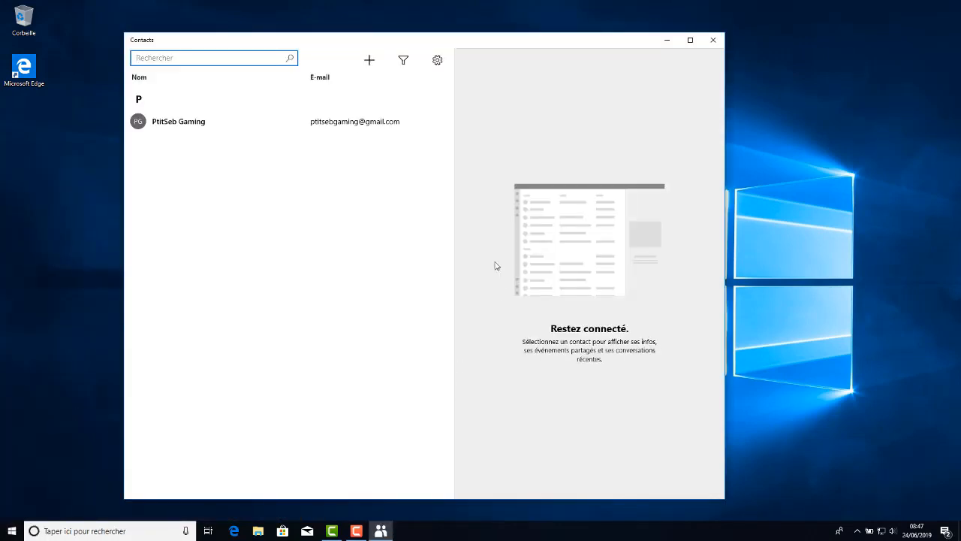
pyautogui.click(228, 122)
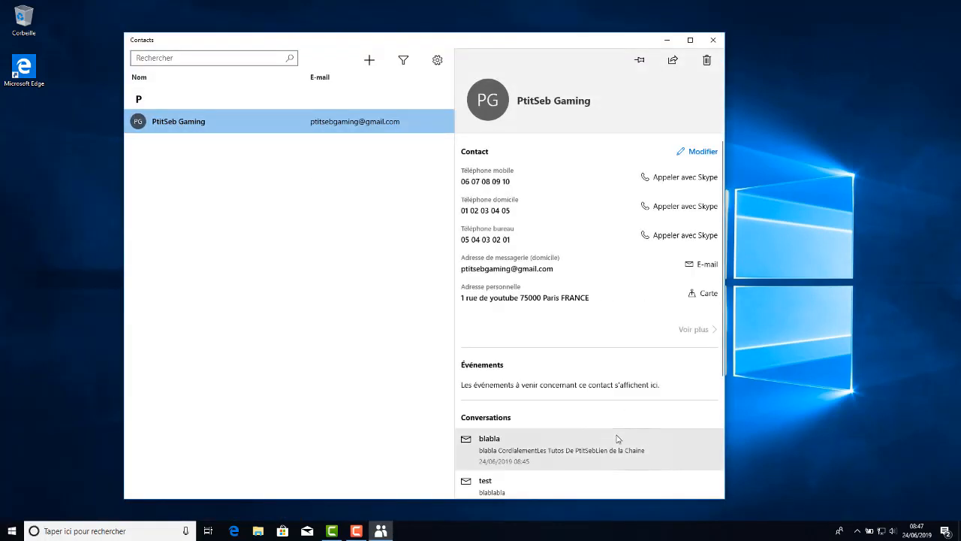
# Review the contact's coordinates, events, conversations and merged contacts, then close the Contacts app.
pyautogui.scroll(-2, 609, 432)
pyautogui.scroll(-1, 610, 431)
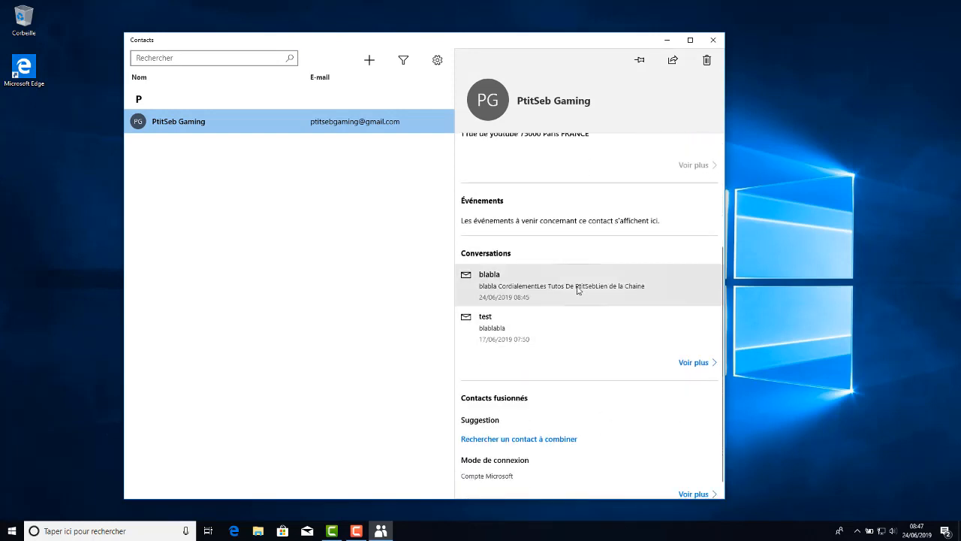
pyautogui.scroll(-1, 616, 346)
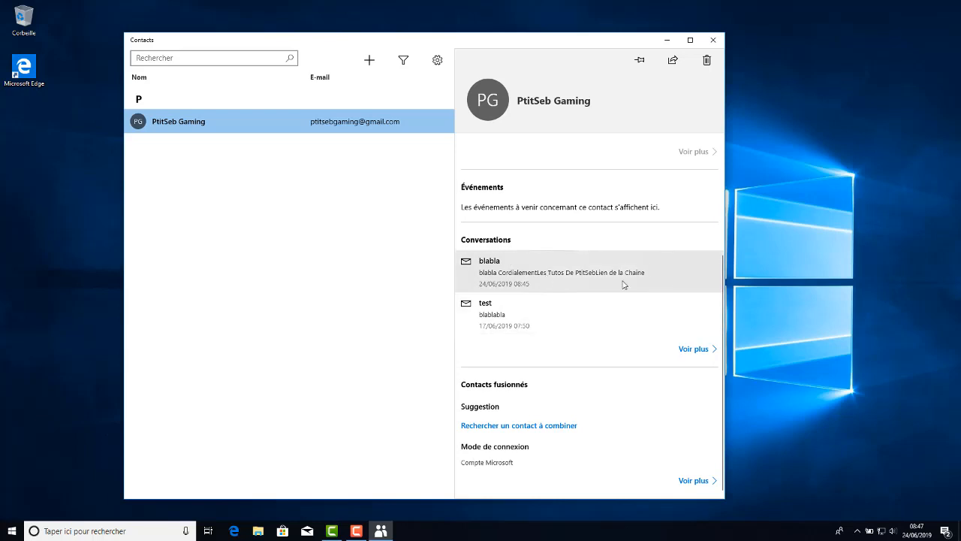
pyautogui.scroll(3, 669, 275)
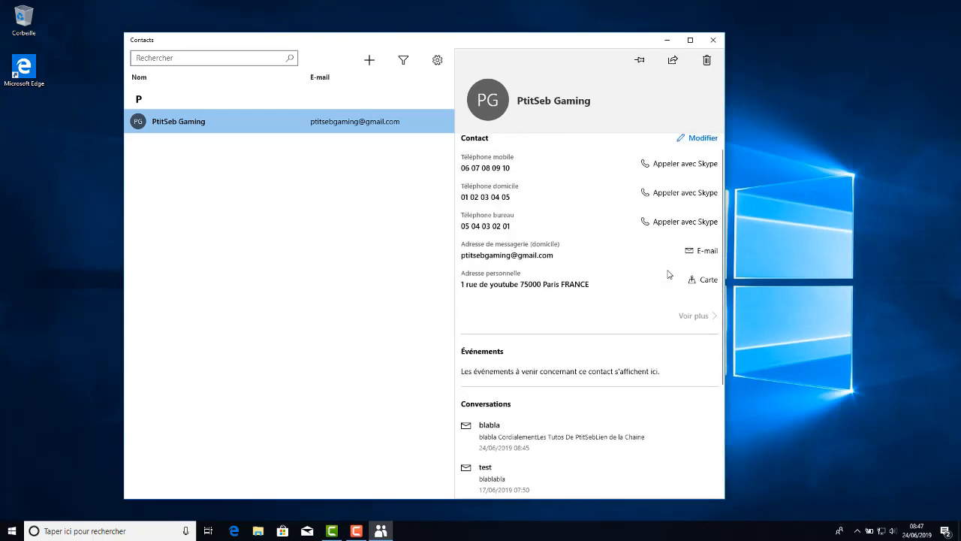
pyautogui.scroll(1, 669, 275)
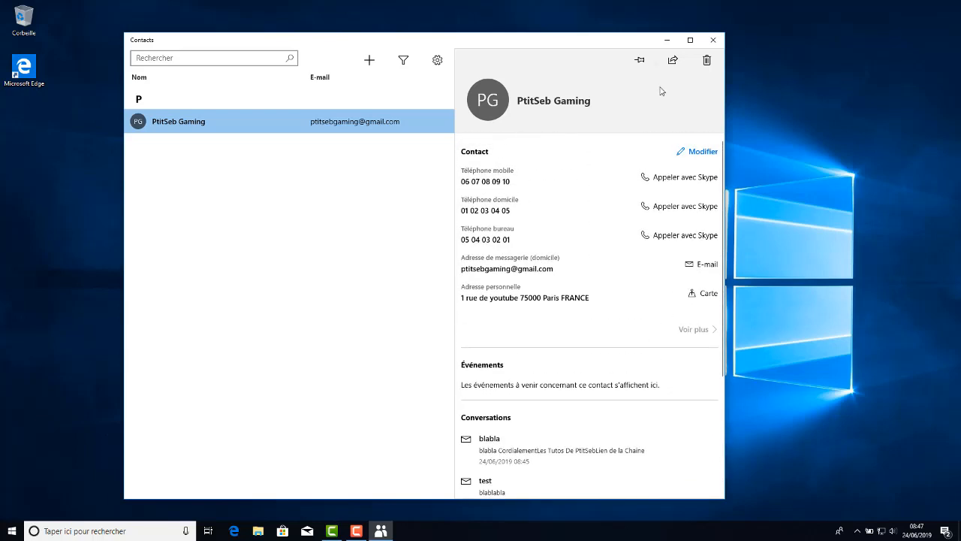
pyautogui.scroll(-1, 604, 307)
pyautogui.scroll(-5, 601, 312)
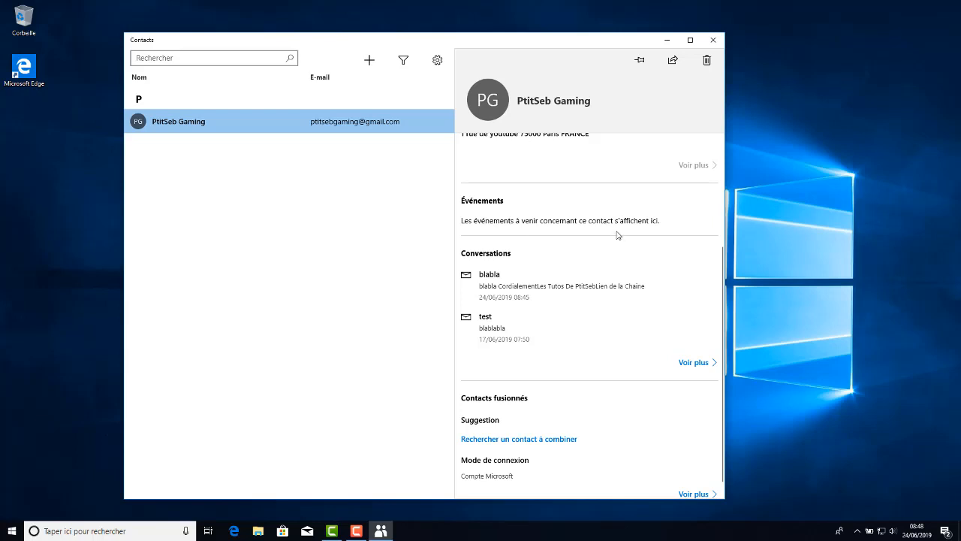
pyautogui.click(714, 44)
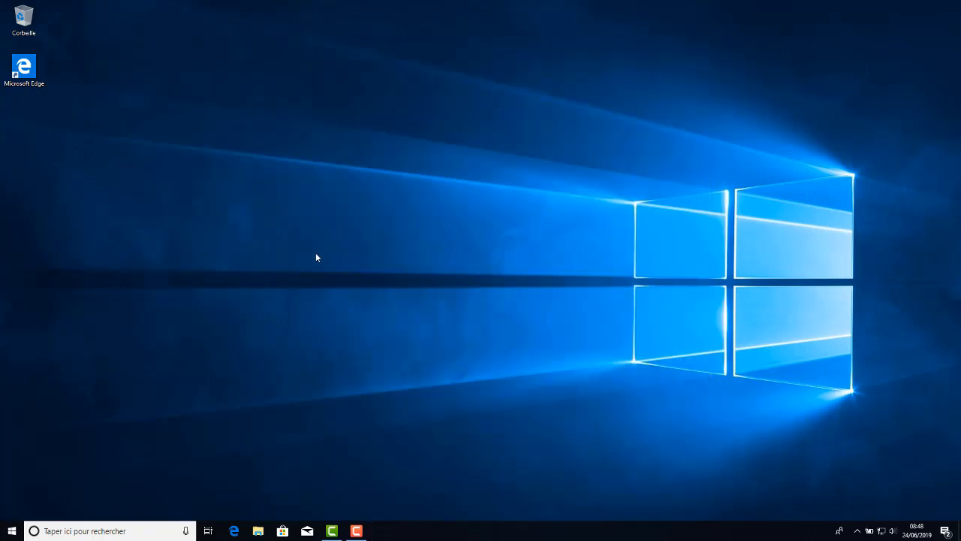